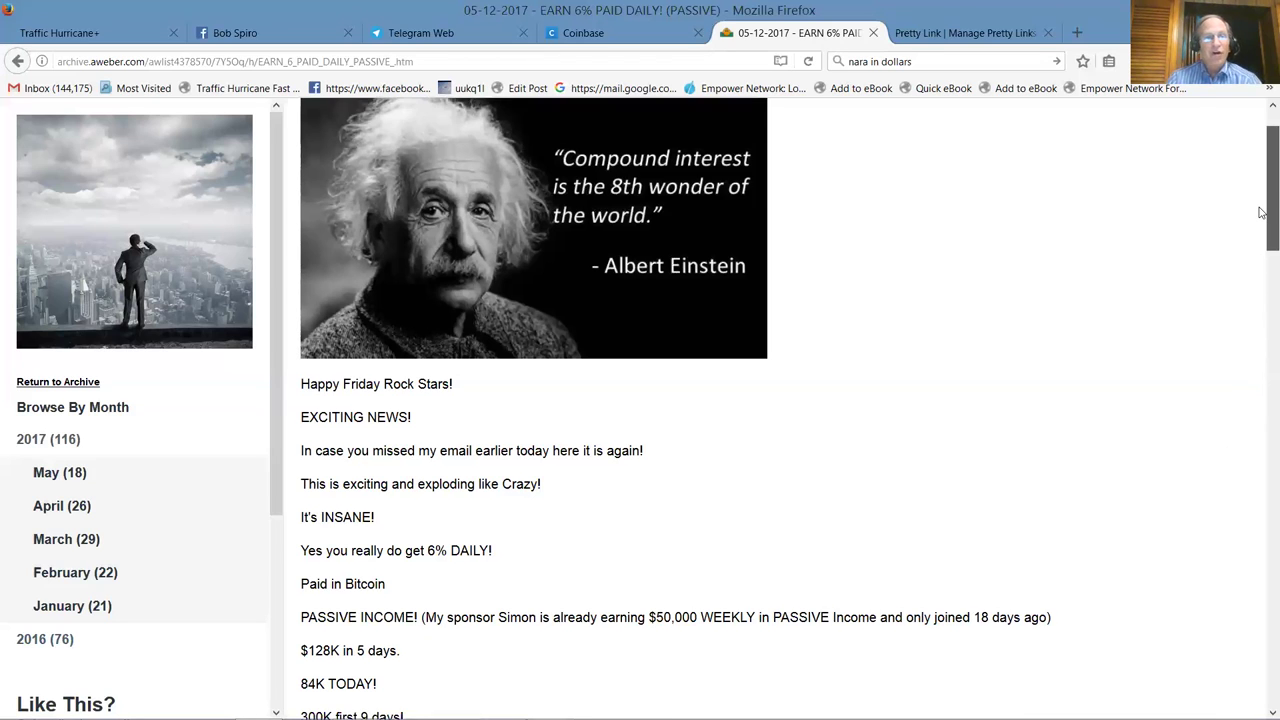
- Back on the Coinbase dashboard, set the Bitcoin price chart to 1Y, then open the sign-in page
drag(1261, 202, 1261, 233)
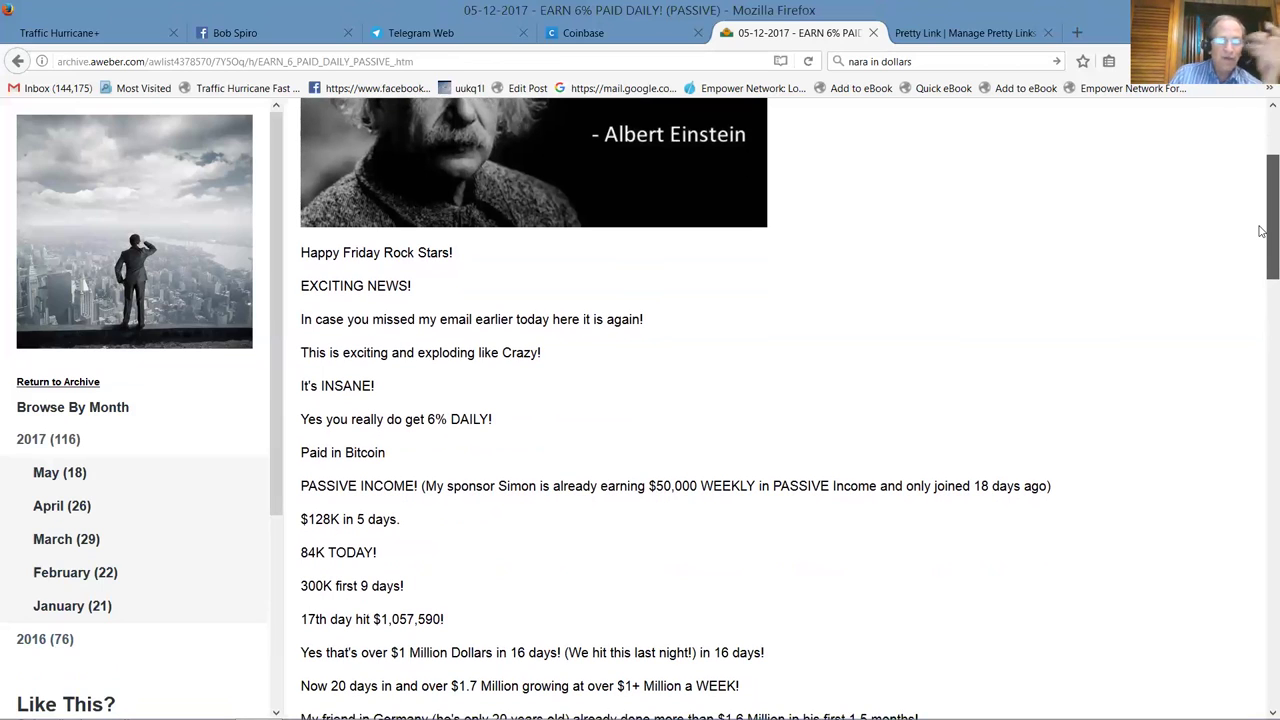
drag(1261, 232, 1261, 243)
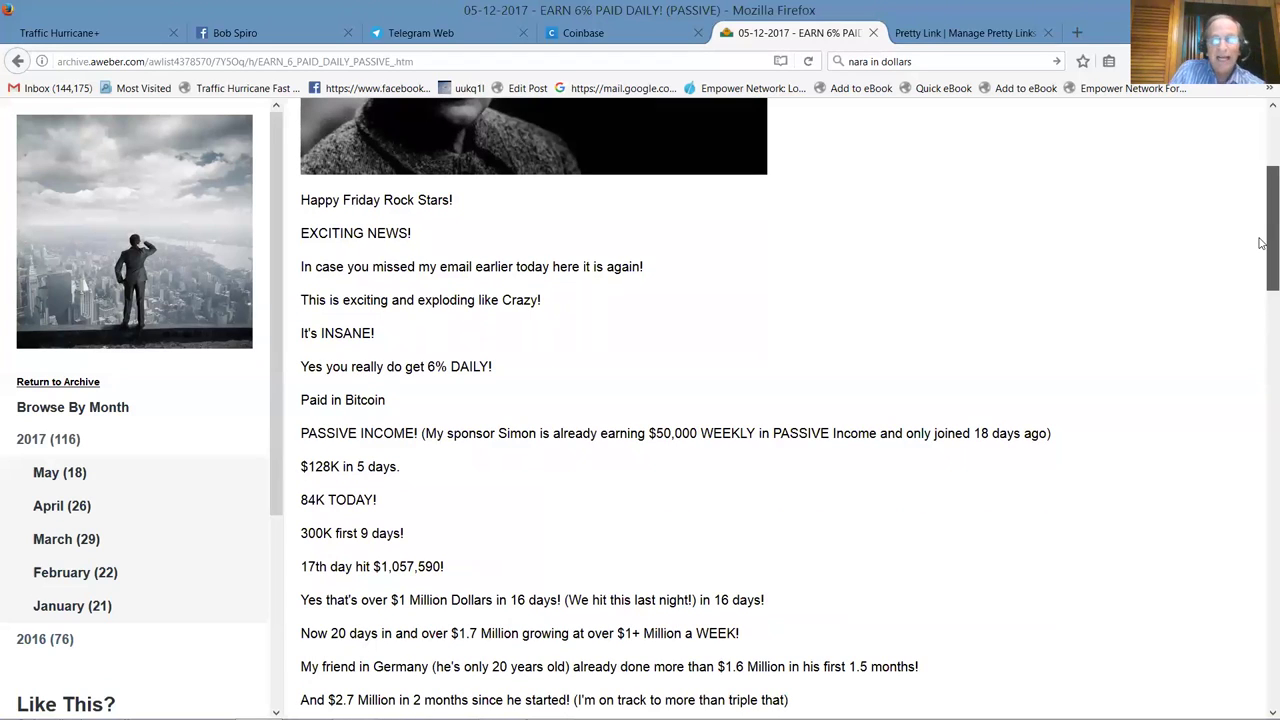
drag(1261, 243, 1261, 187)
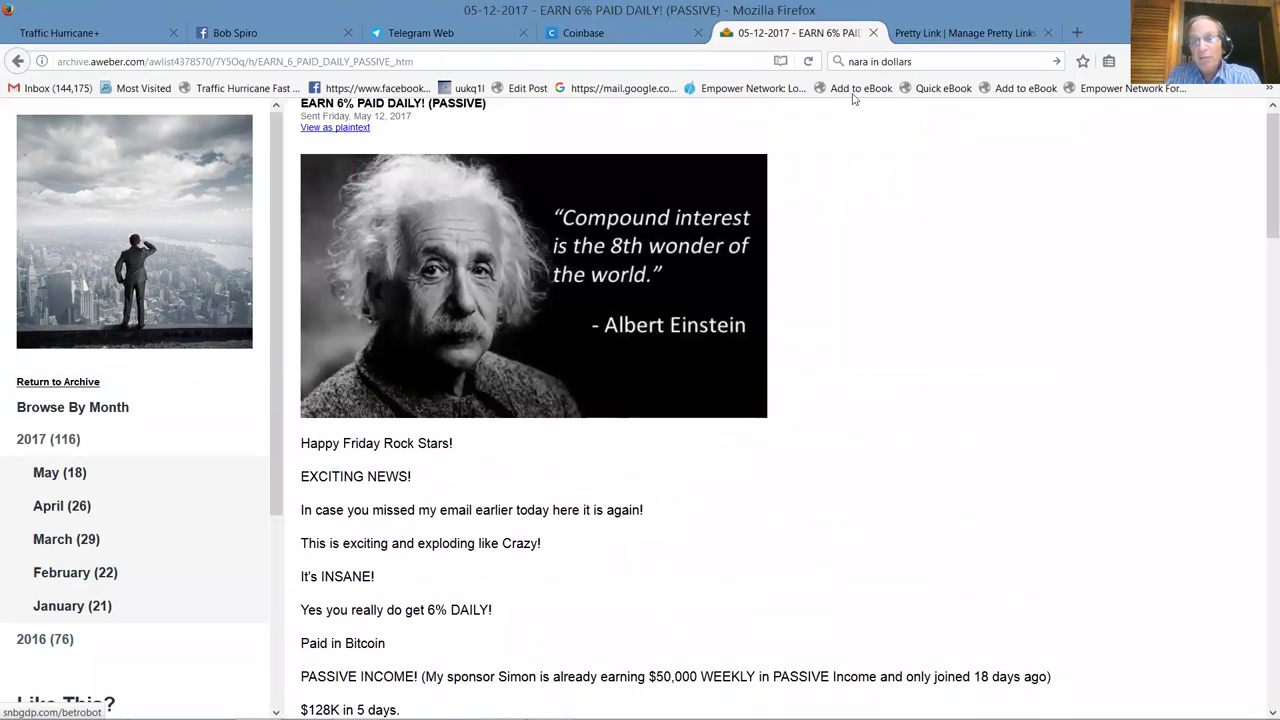
click(585, 33)
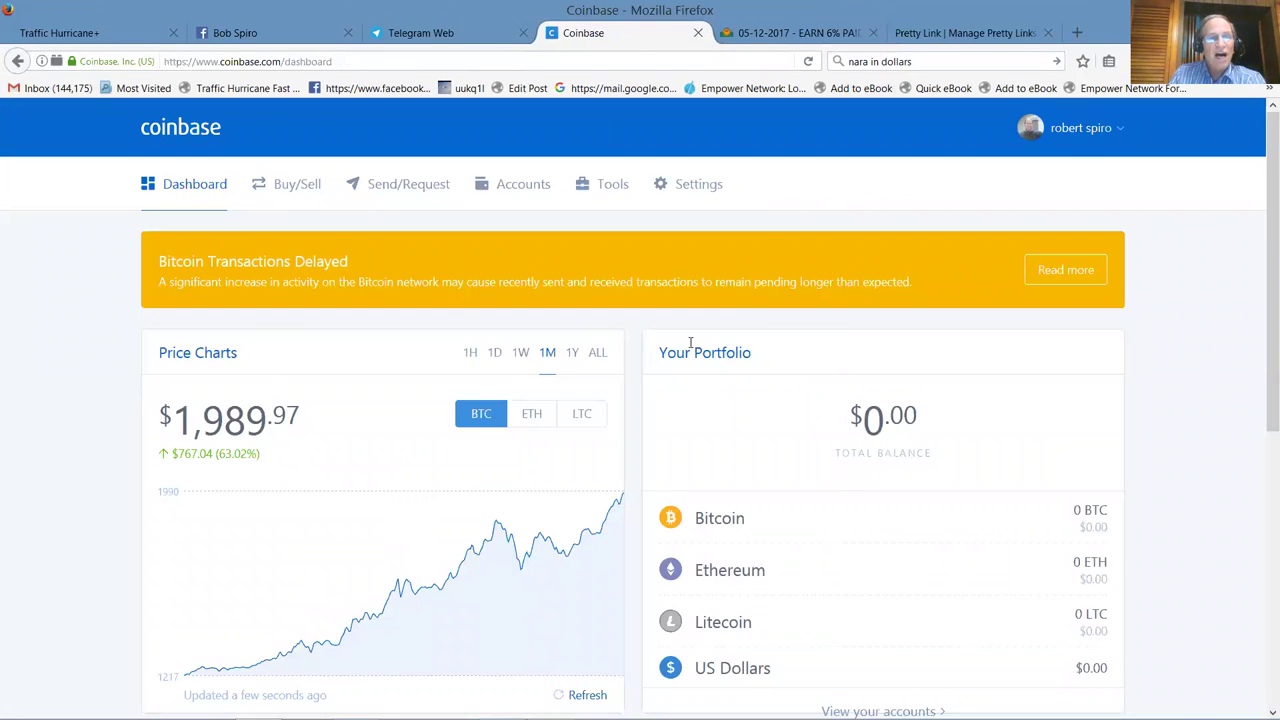
drag(1260, 251, 1260, 366)
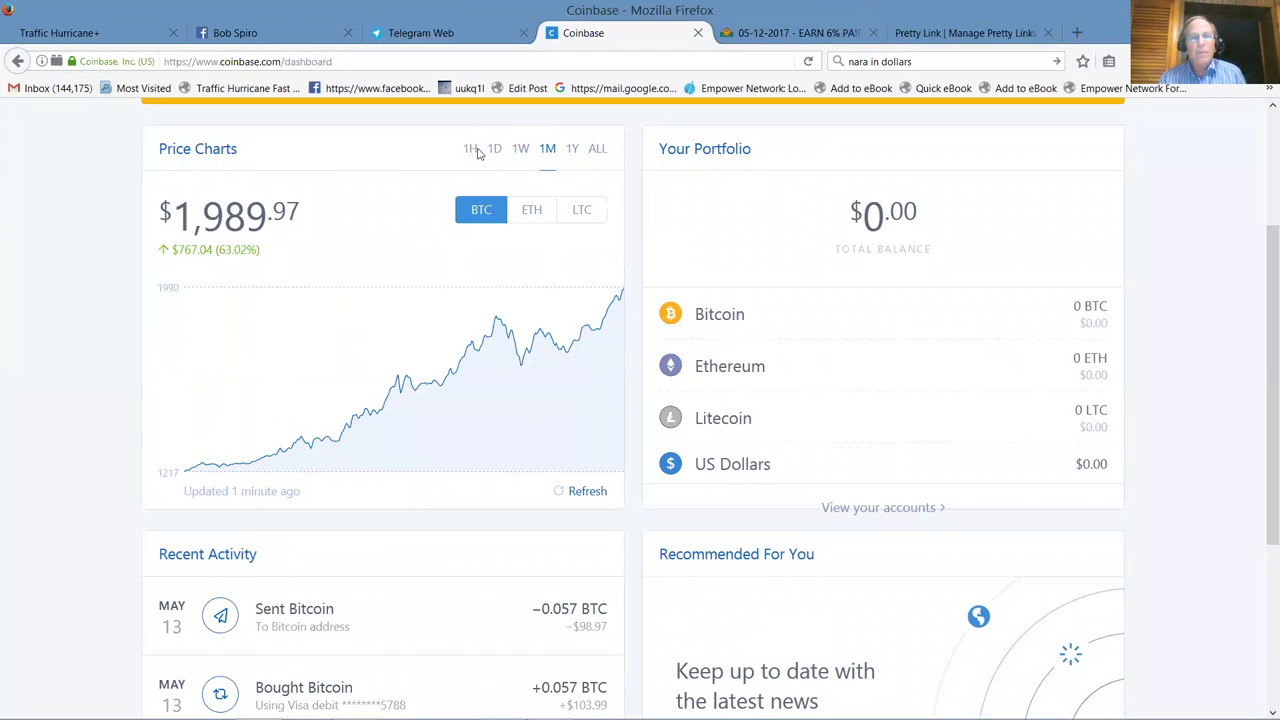
click(573, 150)
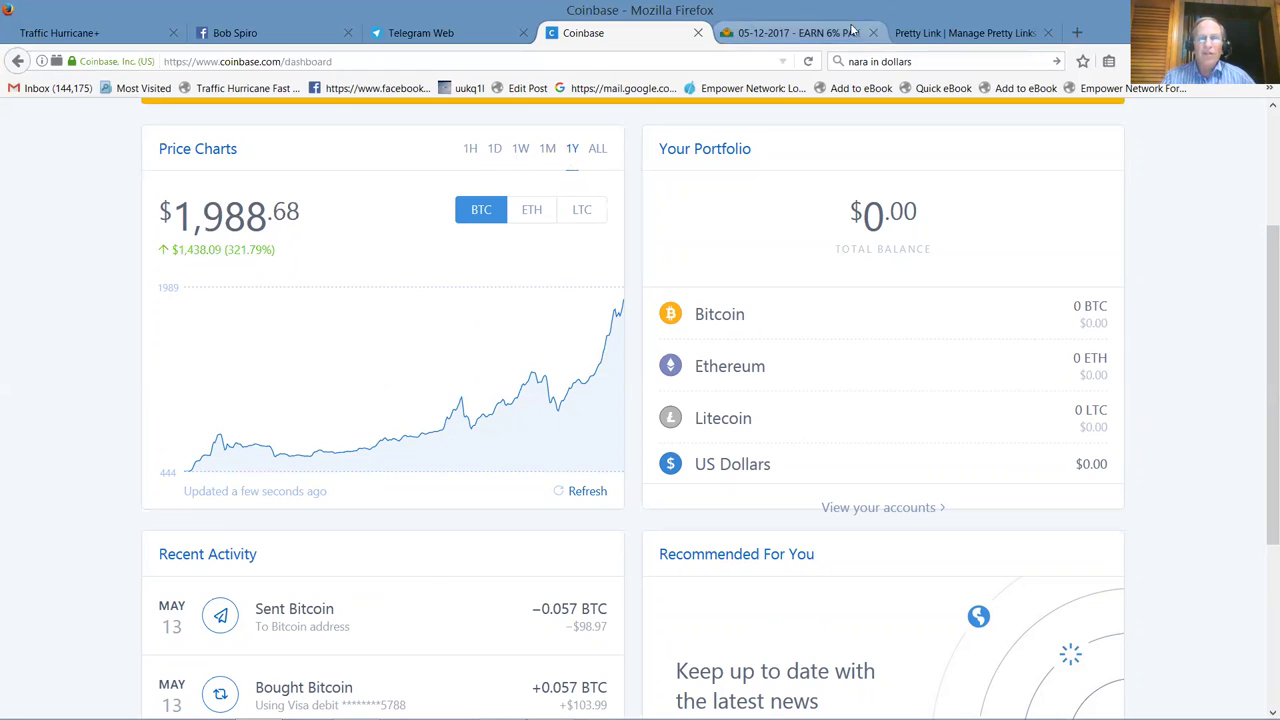
click(809, 60)
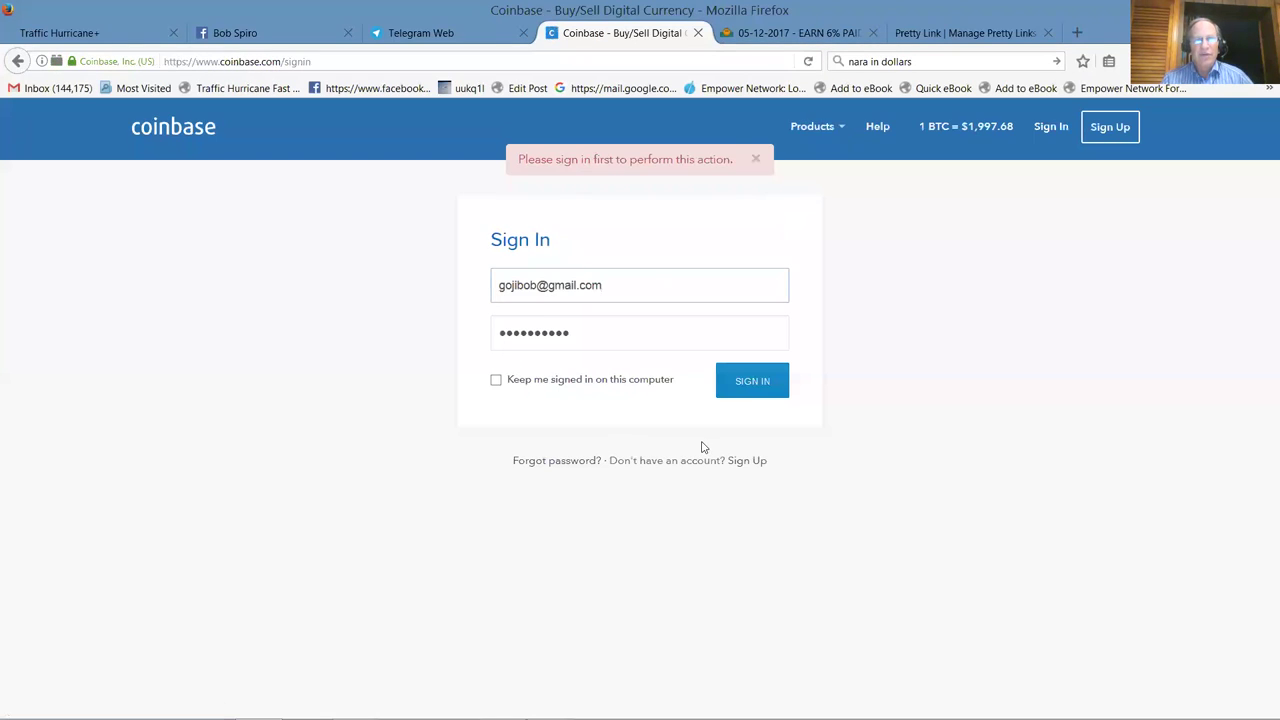
- Sign back in and switch the Bitcoin chart from 1Y to 1M ($1,989.42, up 63.02%)
click(746, 381)
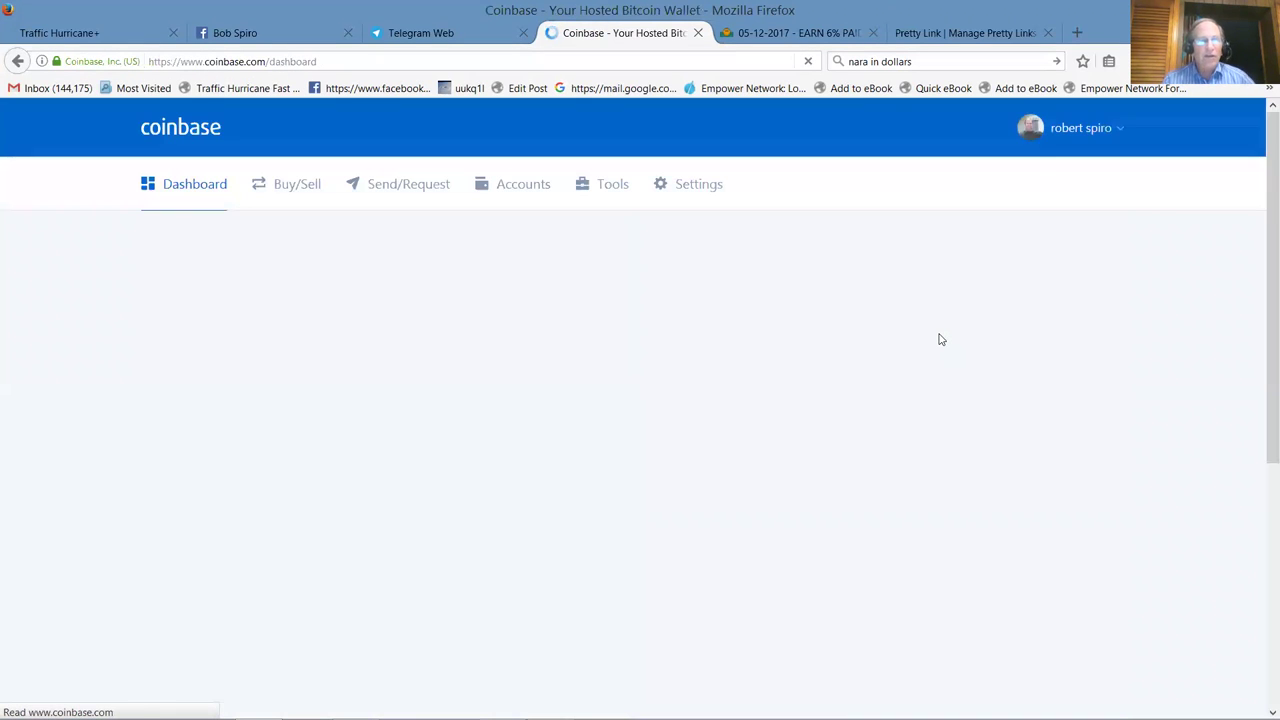
scroll(1260, 282, down, 3)
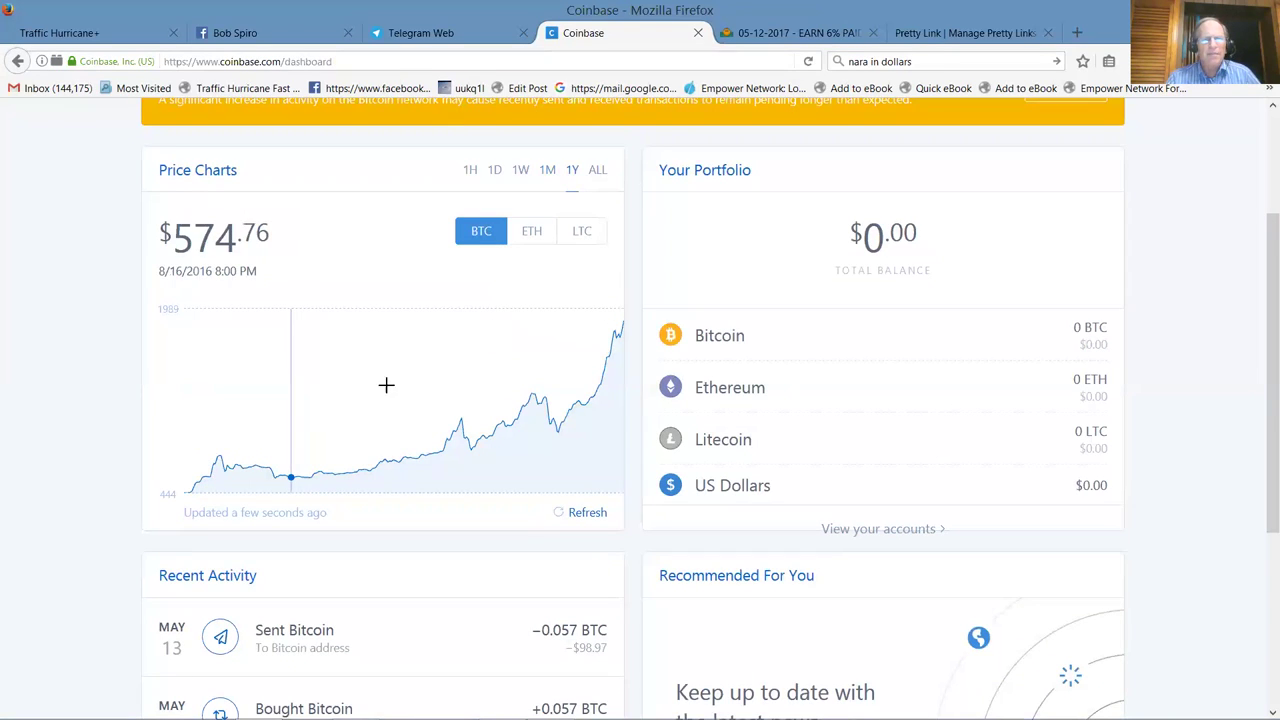
click(571, 176)
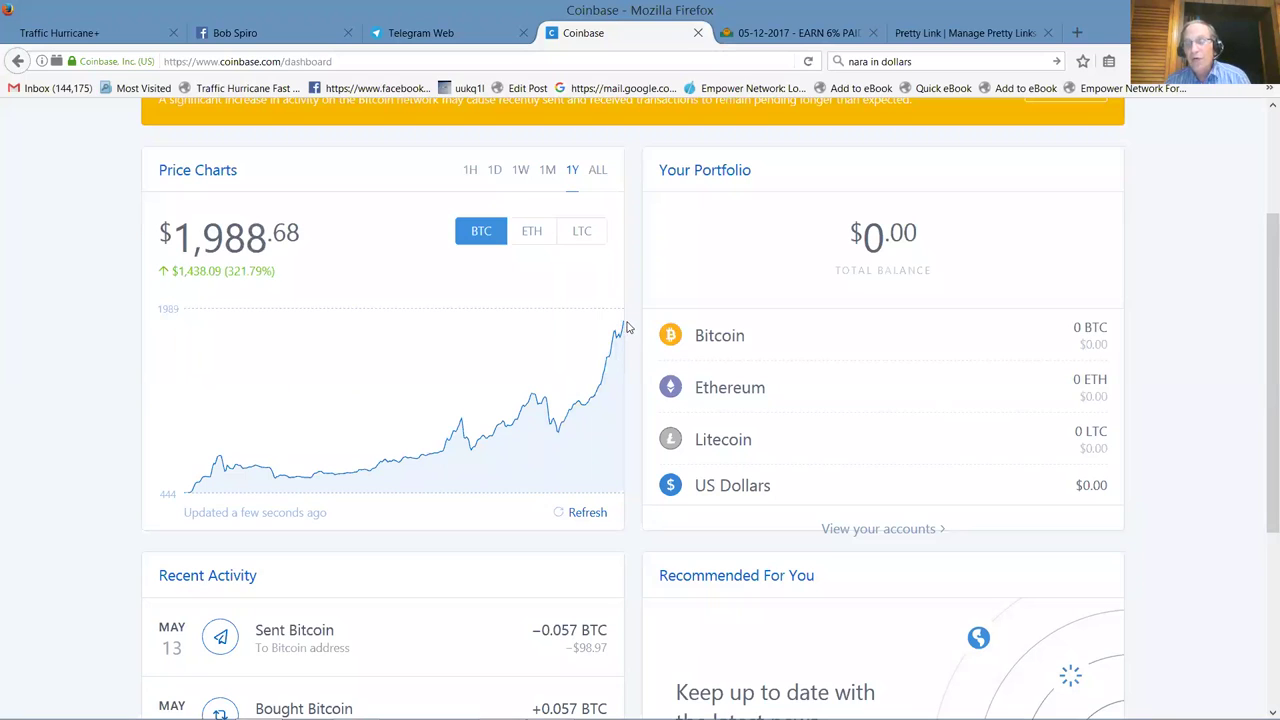
click(548, 174)
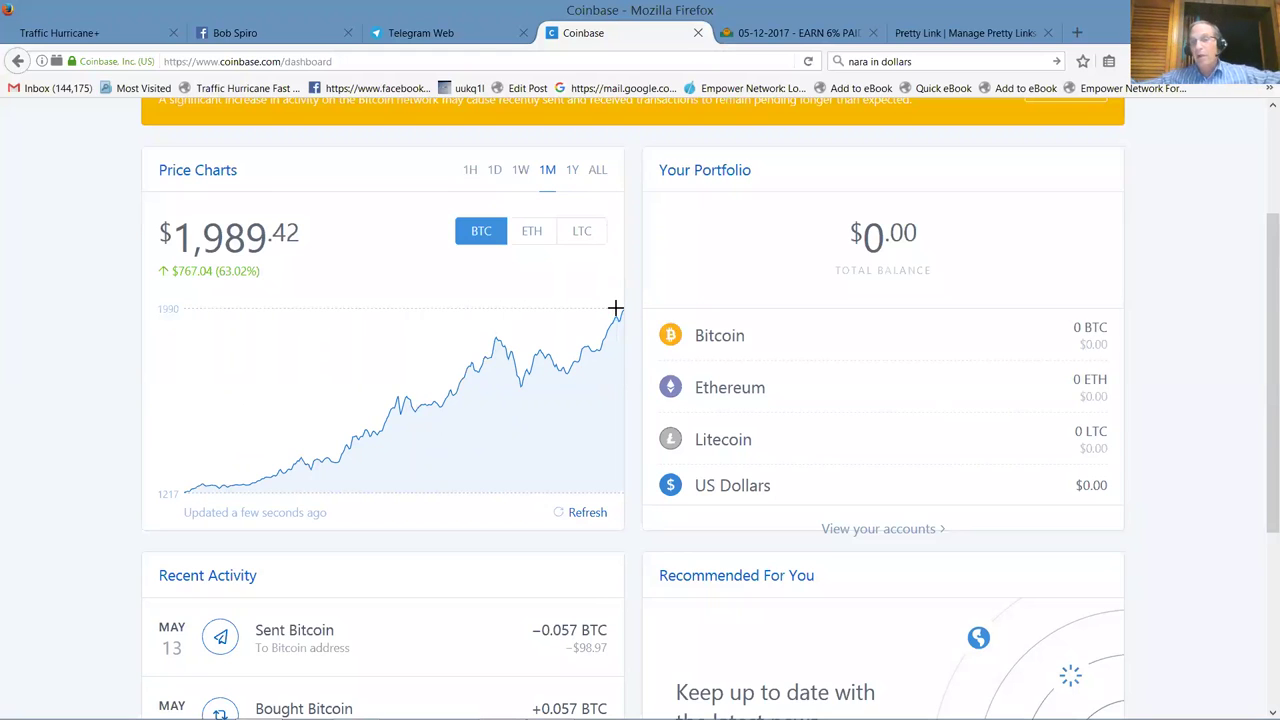
drag(1262, 243, 1262, 100)
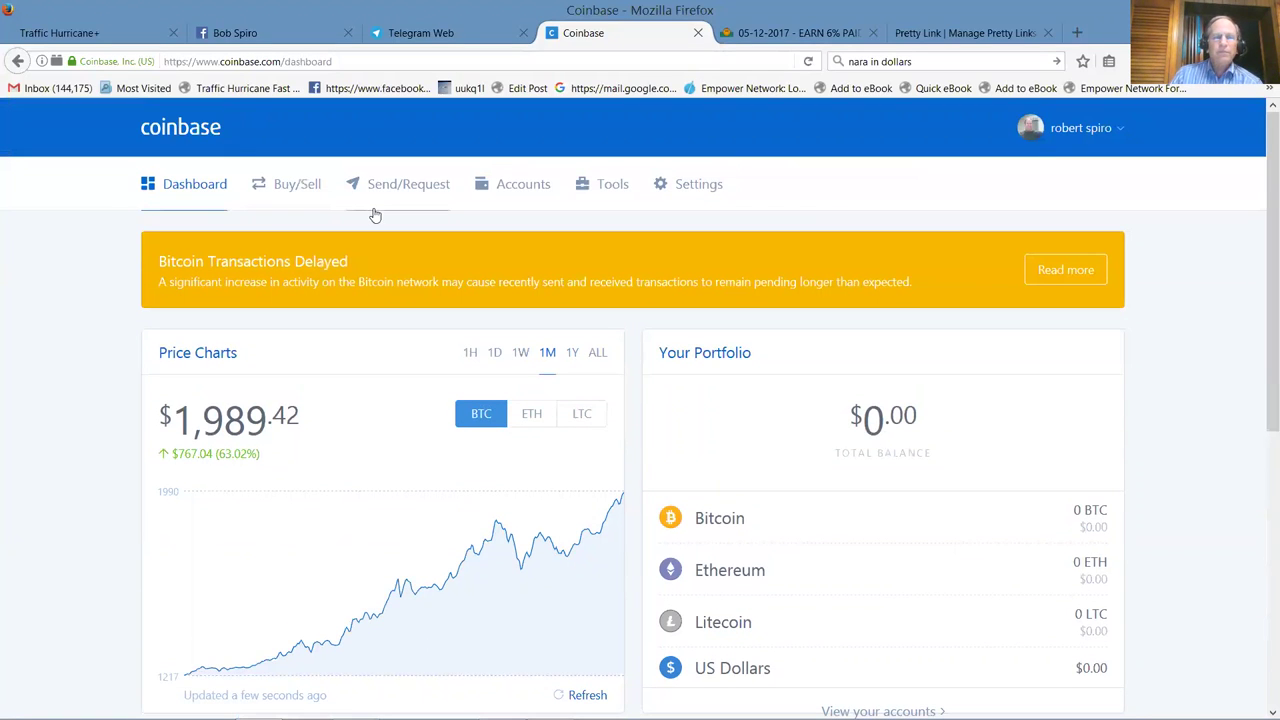
- Open the Bitcoin buy form, keep Unibank For Savings as payment, and enter the max 961.63 USD
click(300, 186)
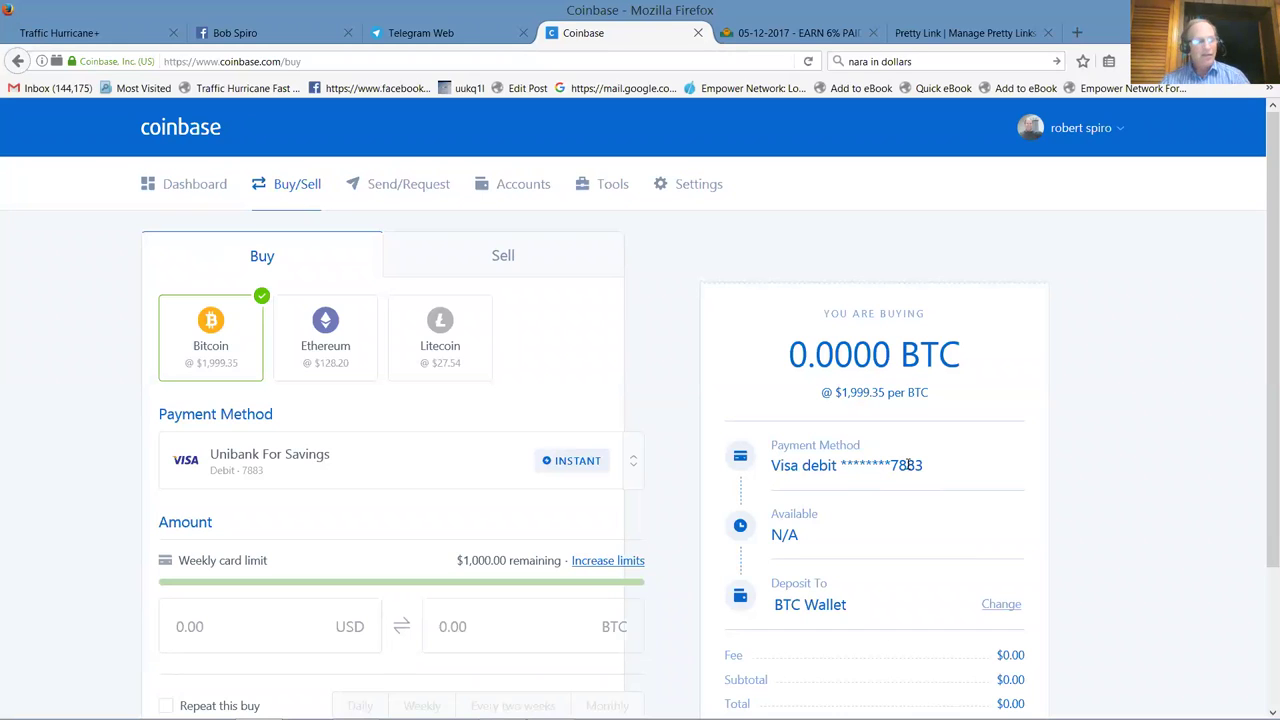
drag(1262, 307, 1262, 403)
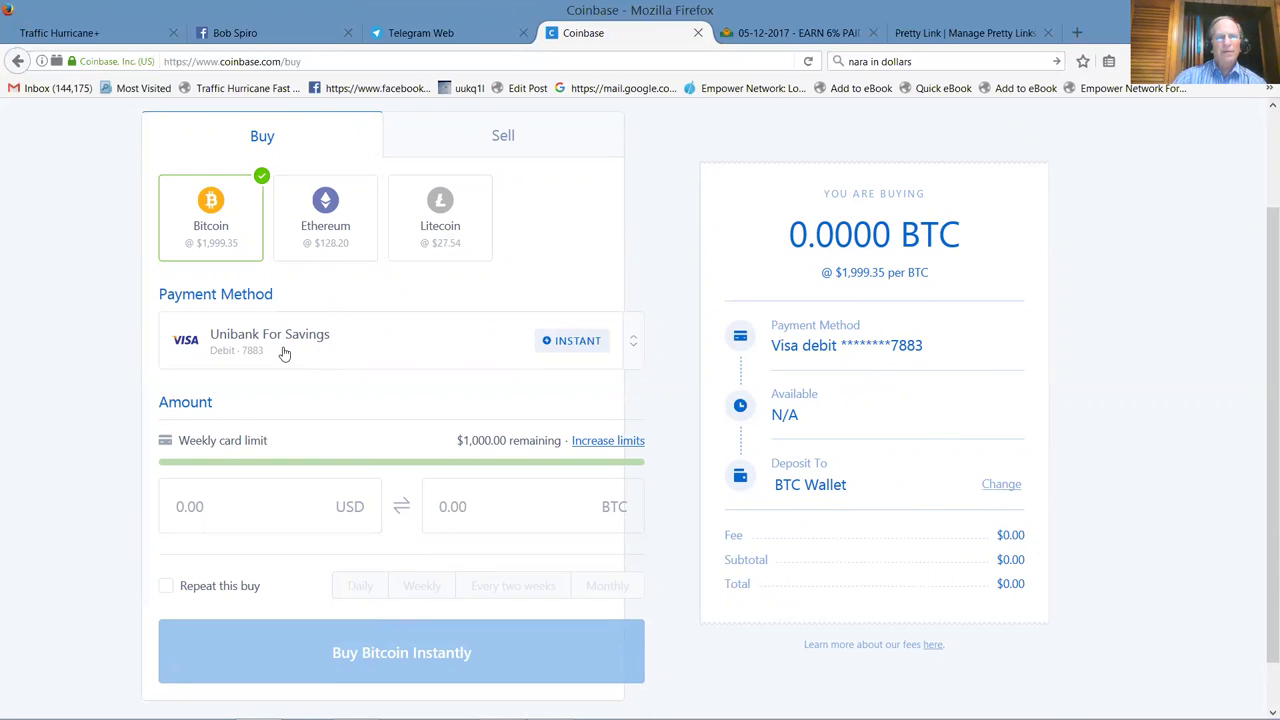
click(284, 352)
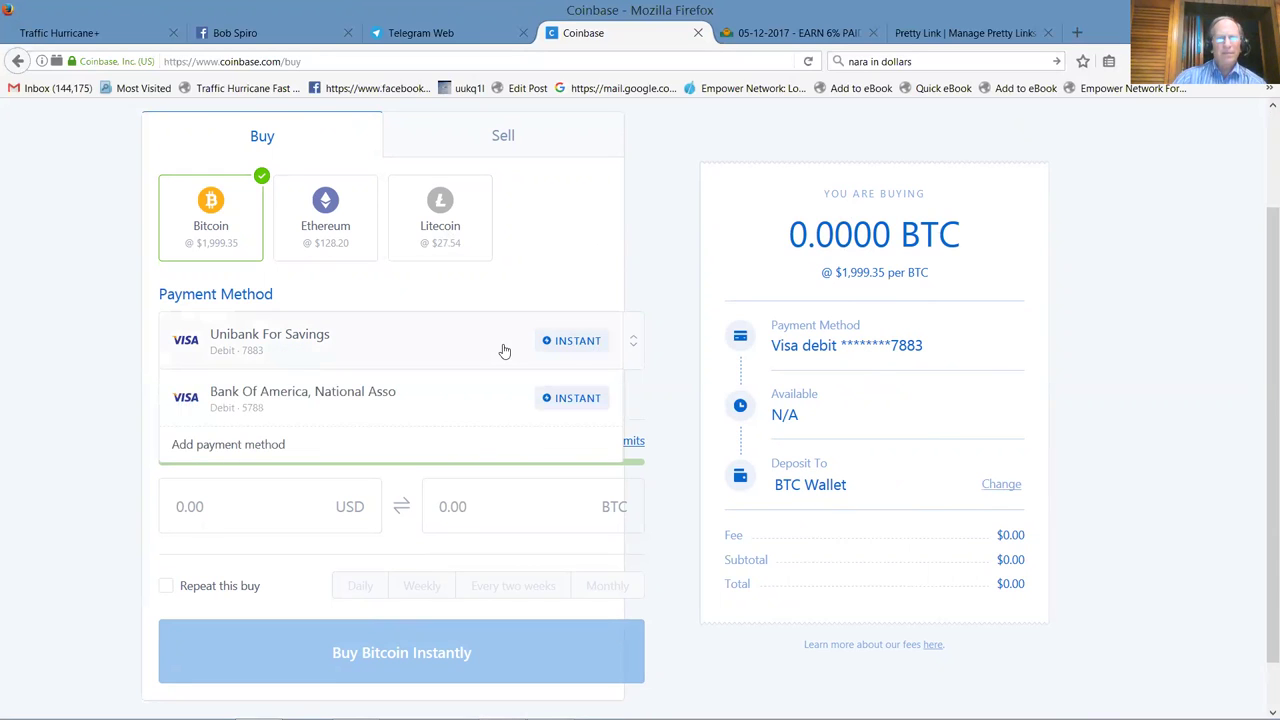
click(555, 347)
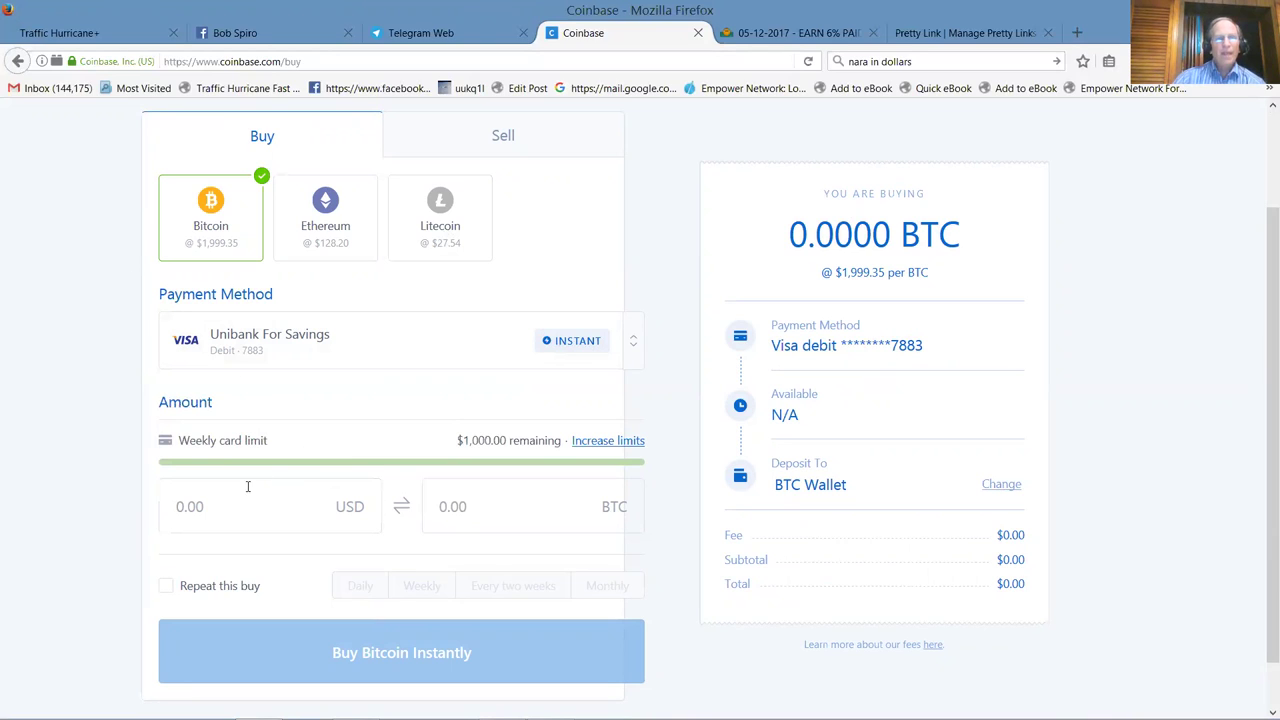
click(322, 506)
click(338, 507)
- Buy $50 of Bitcoin (0.0250 BTC, $52.00 total) with the Bank Of America debit card
text(50)
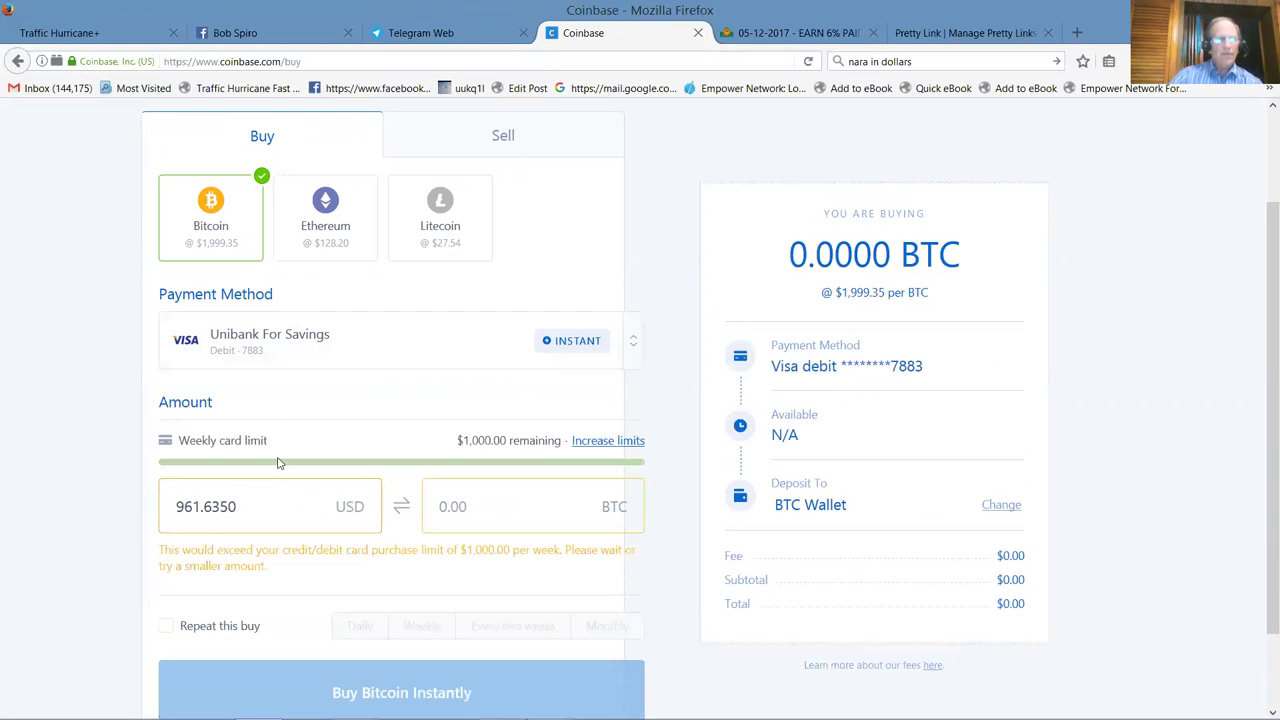
key(BackSpace)
key(BackSpace)
key(BackSpace)
key(BackSpace)
key(BackSpace)
key(BackSpace)
key(BackSpace)
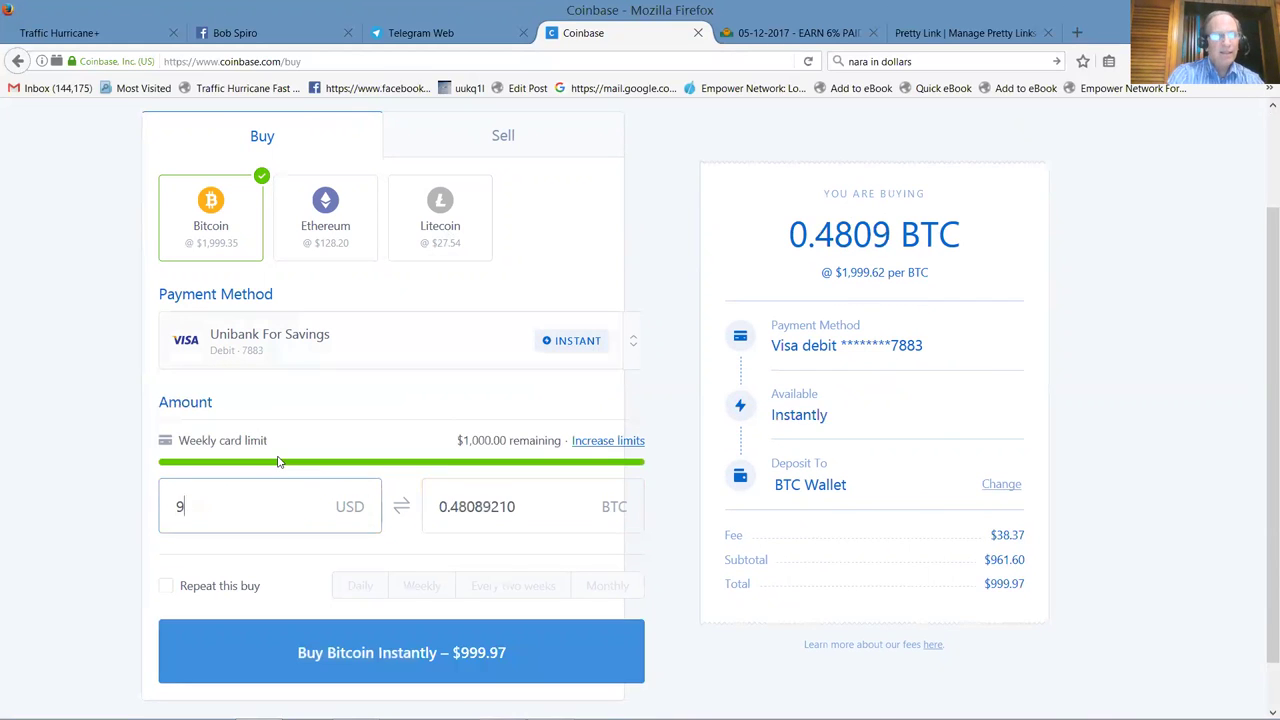
text(50)
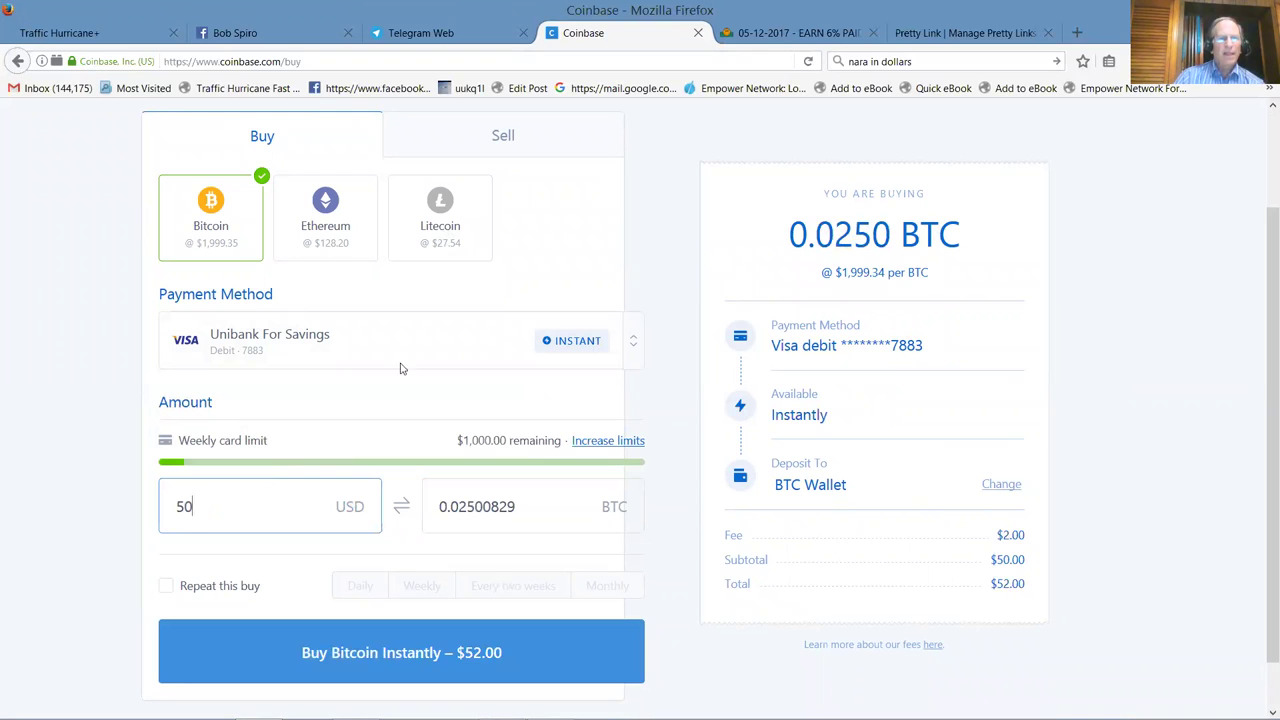
click(275, 352)
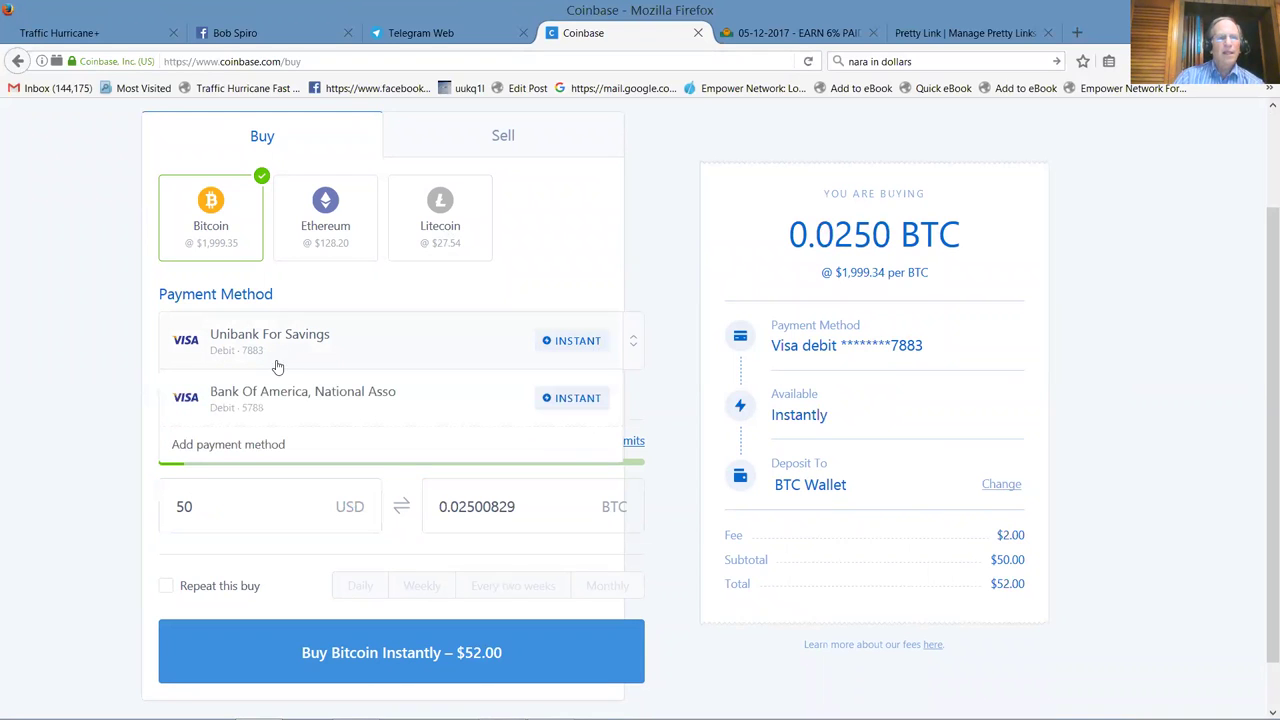
click(283, 393)
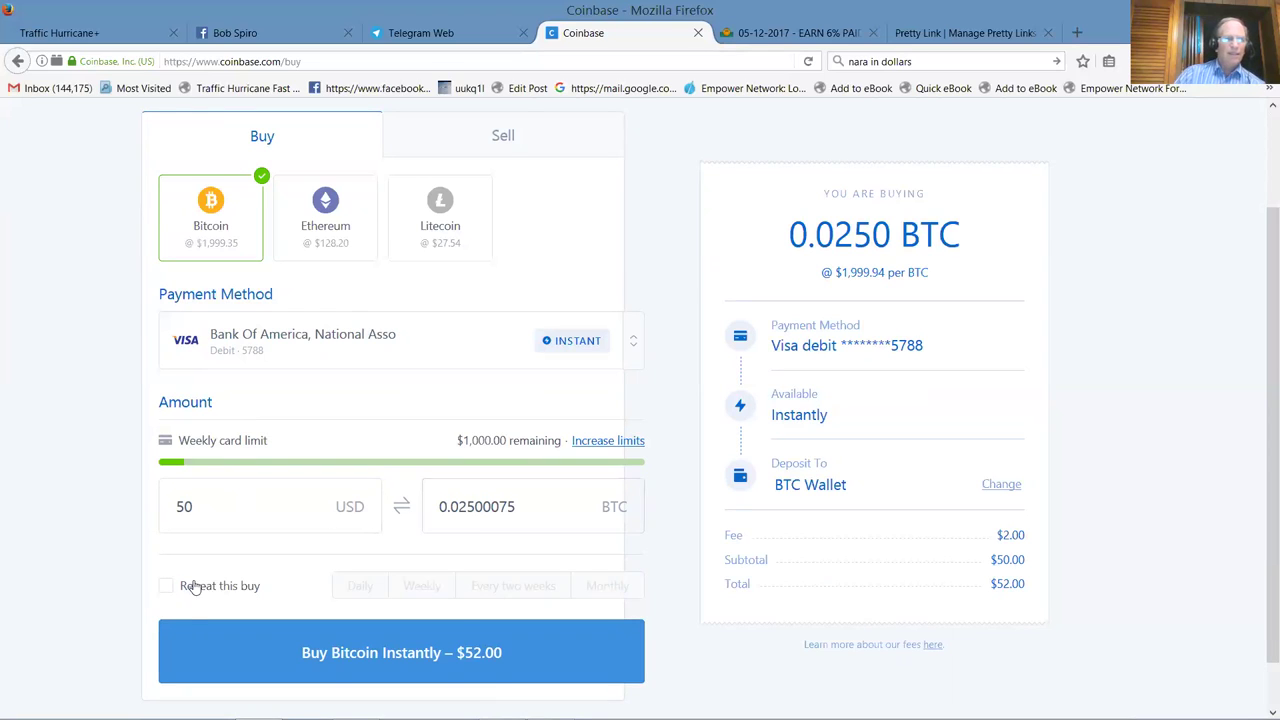
click(369, 654)
click(870, 446)
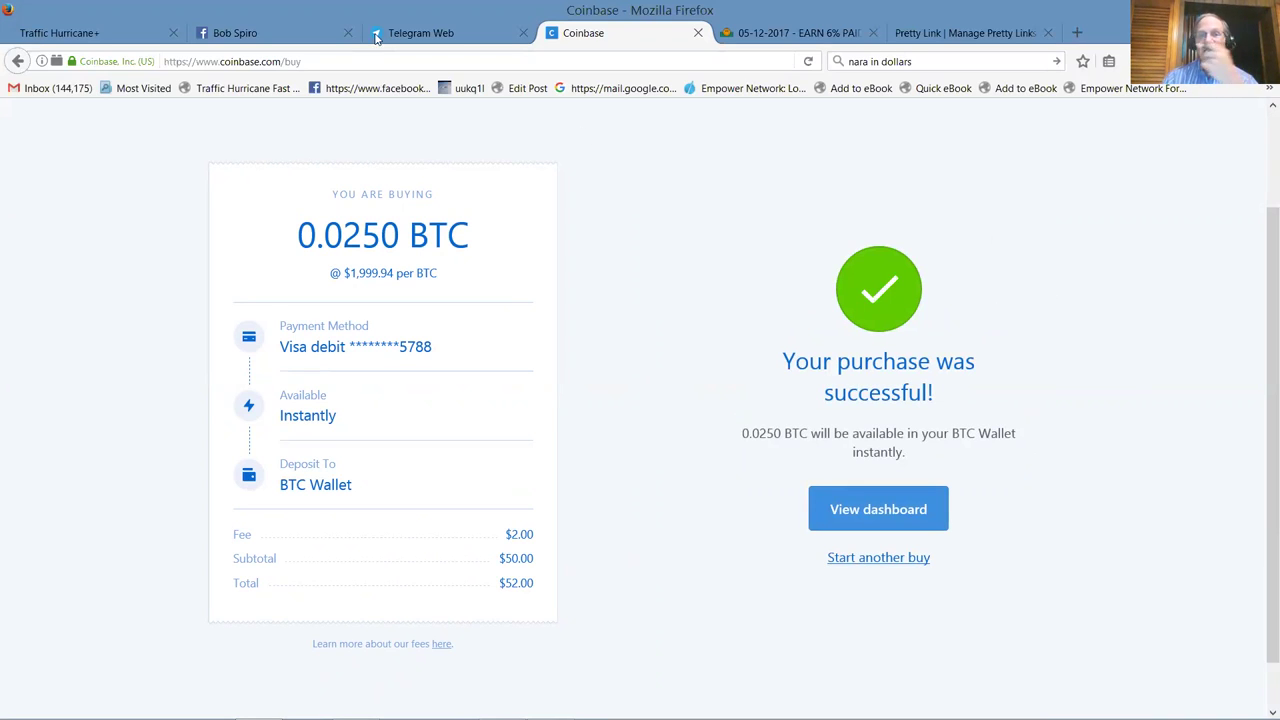
- Load snbgdp.com/coinbase in a new tab, correcting the mistyped .cpm ending to .com
click(1075, 34)
text(snbg)
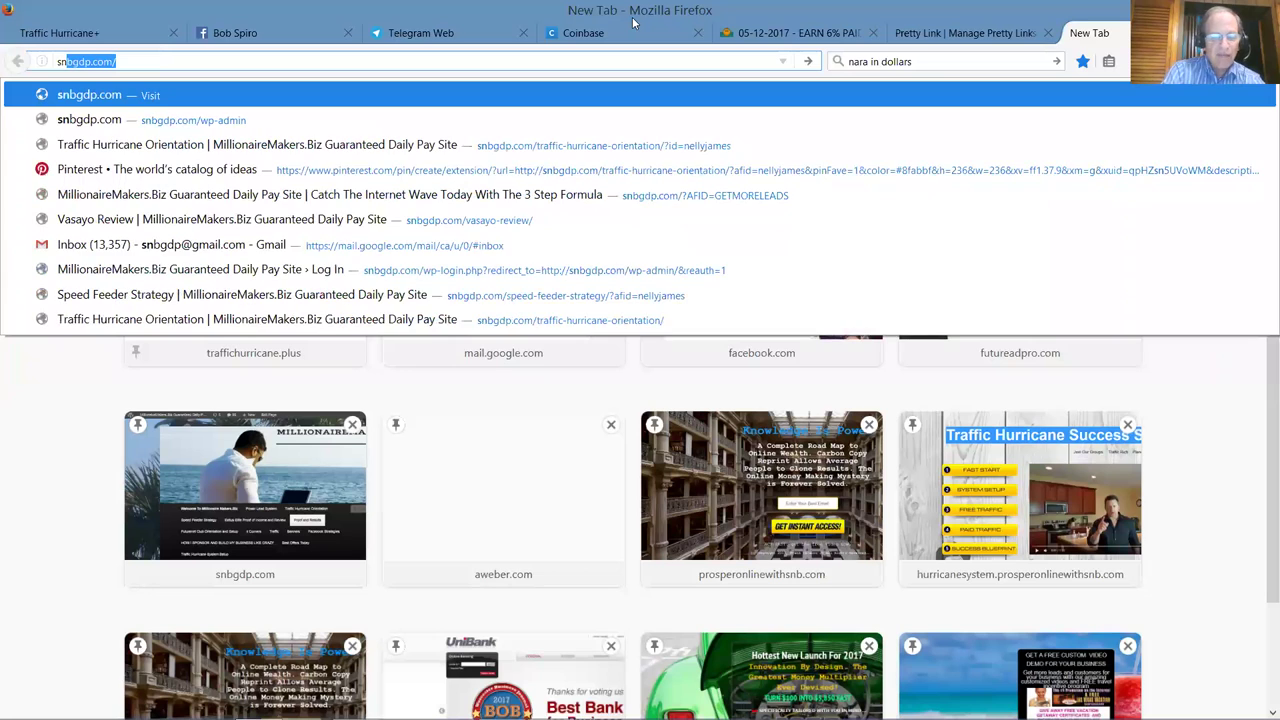
text(dp.cpm/)
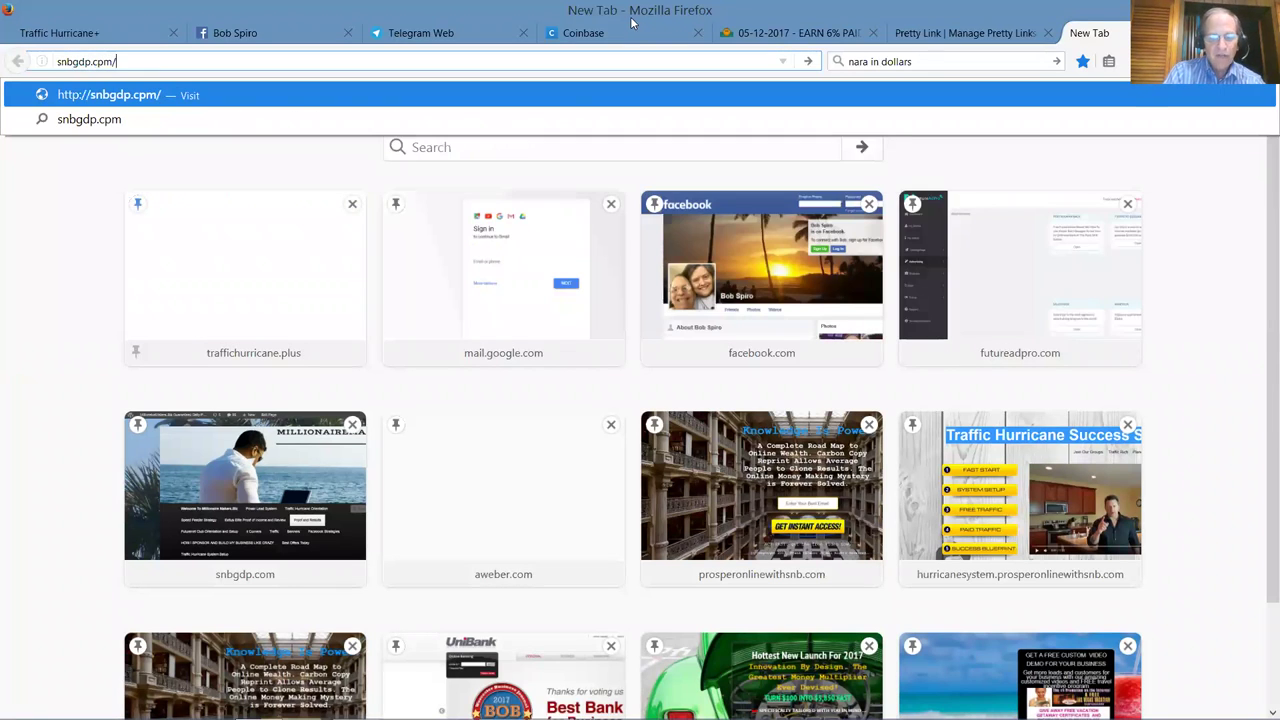
text(coinbase)
key(Return)
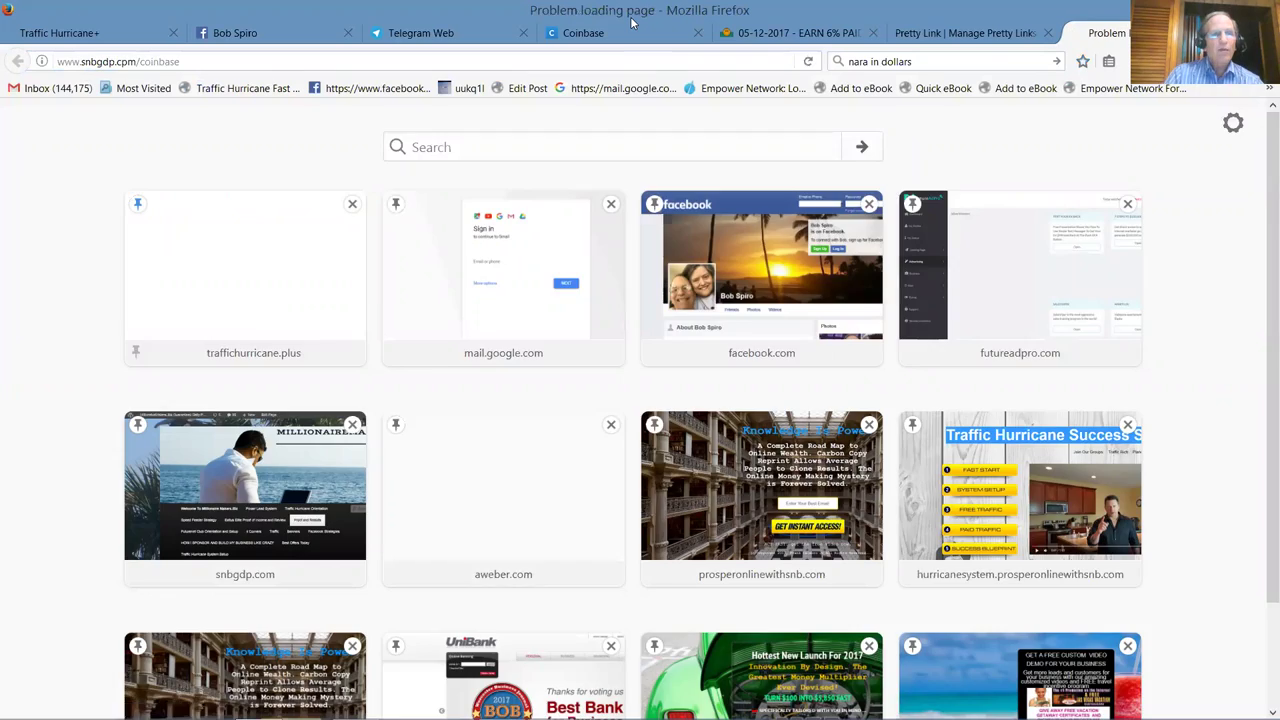
click(125, 62)
click(125, 62)
key(BackSpace)
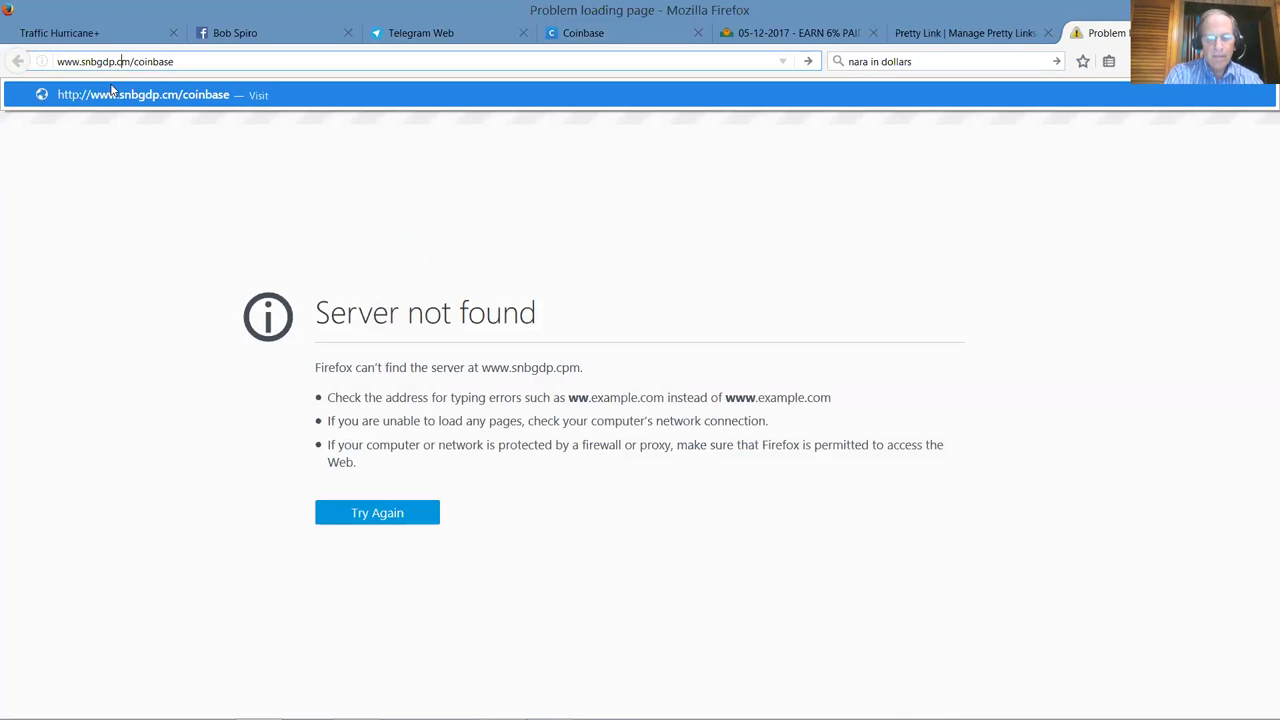
text(o)
key(Return)
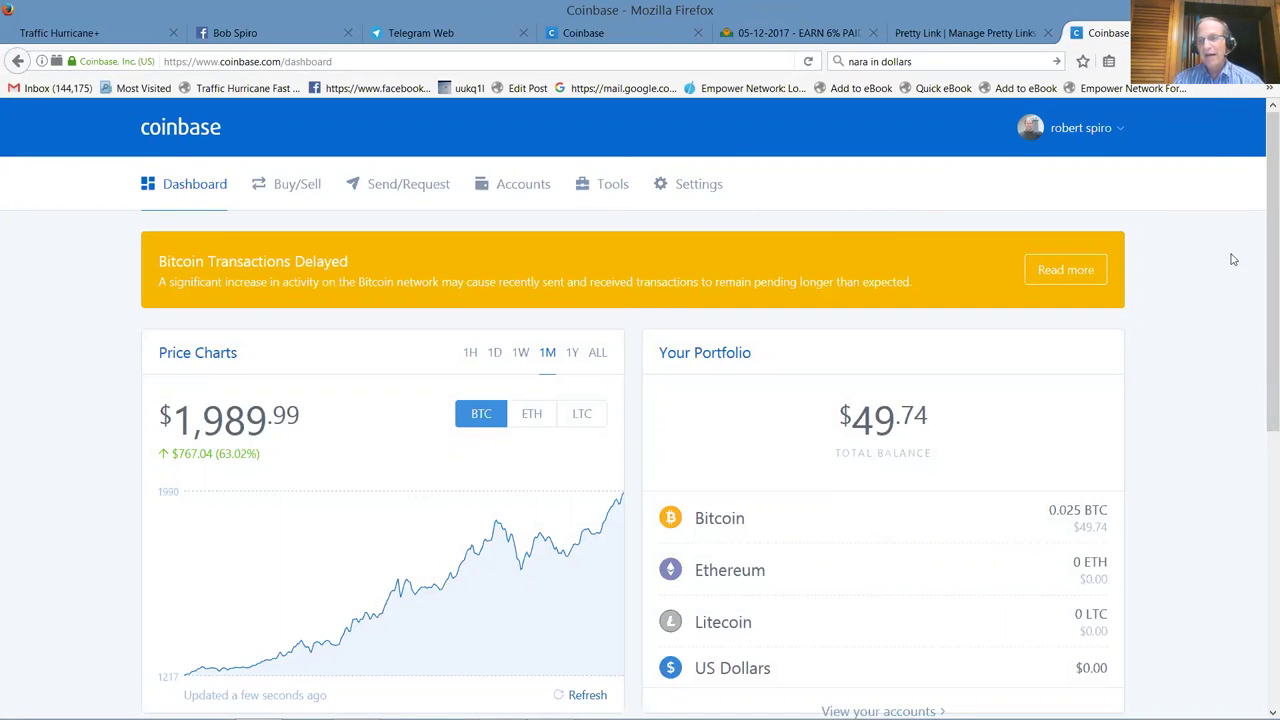
- Open the Send/Request form, with 0.02500075 BTC available in the BTC Wallet
drag(1262, 245, 1262, 218)
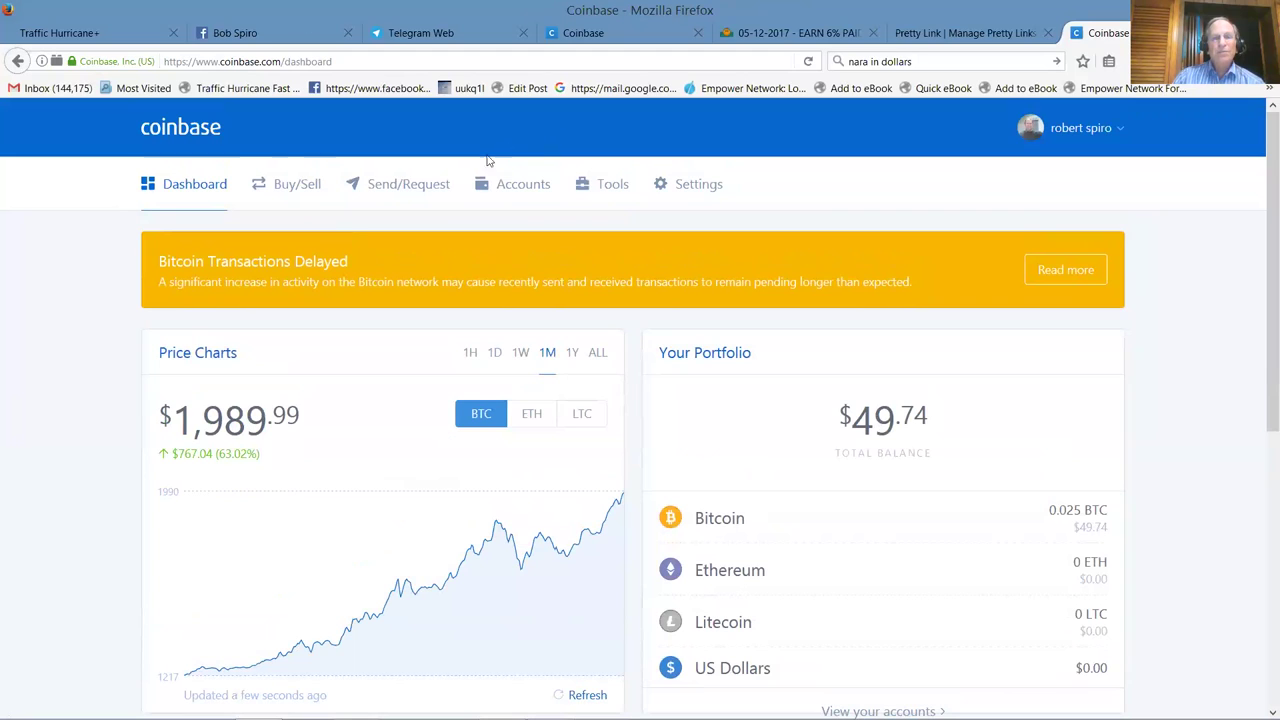
click(373, 189)
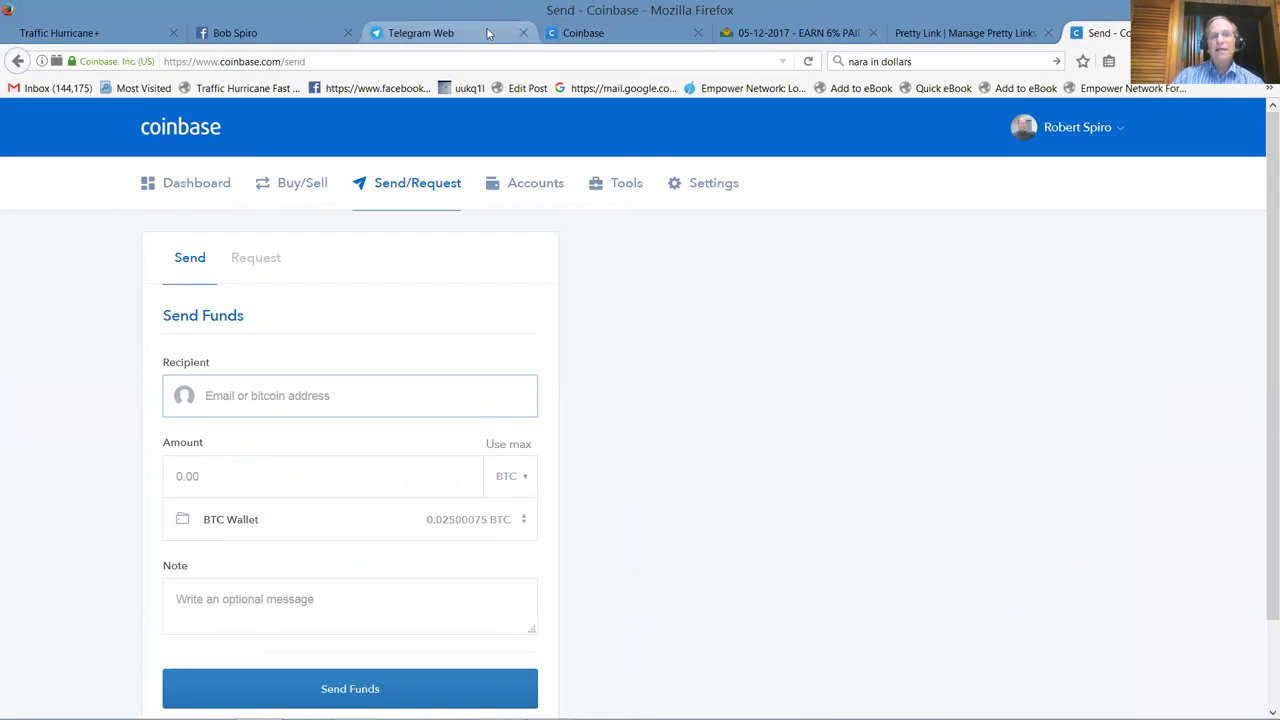
- Look at the BetRobot chat in Telegram Web, then open a new blank tab
click(475, 35)
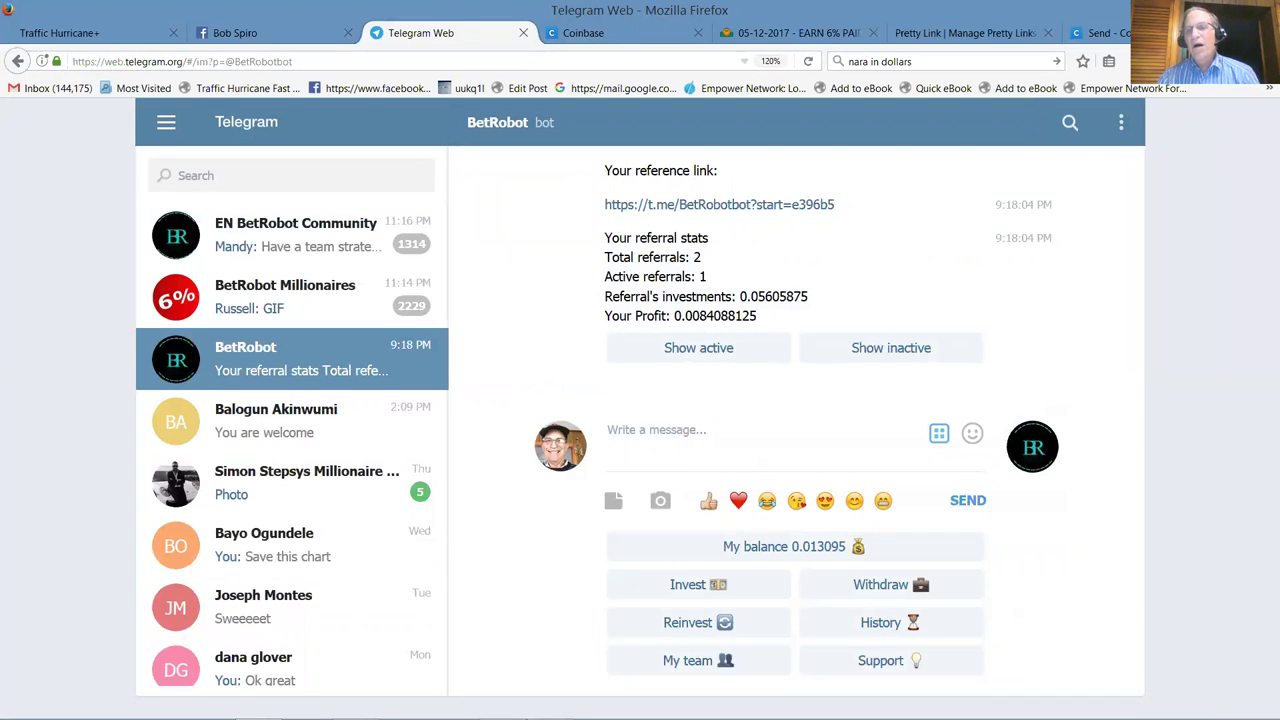
key(ctrl+t)
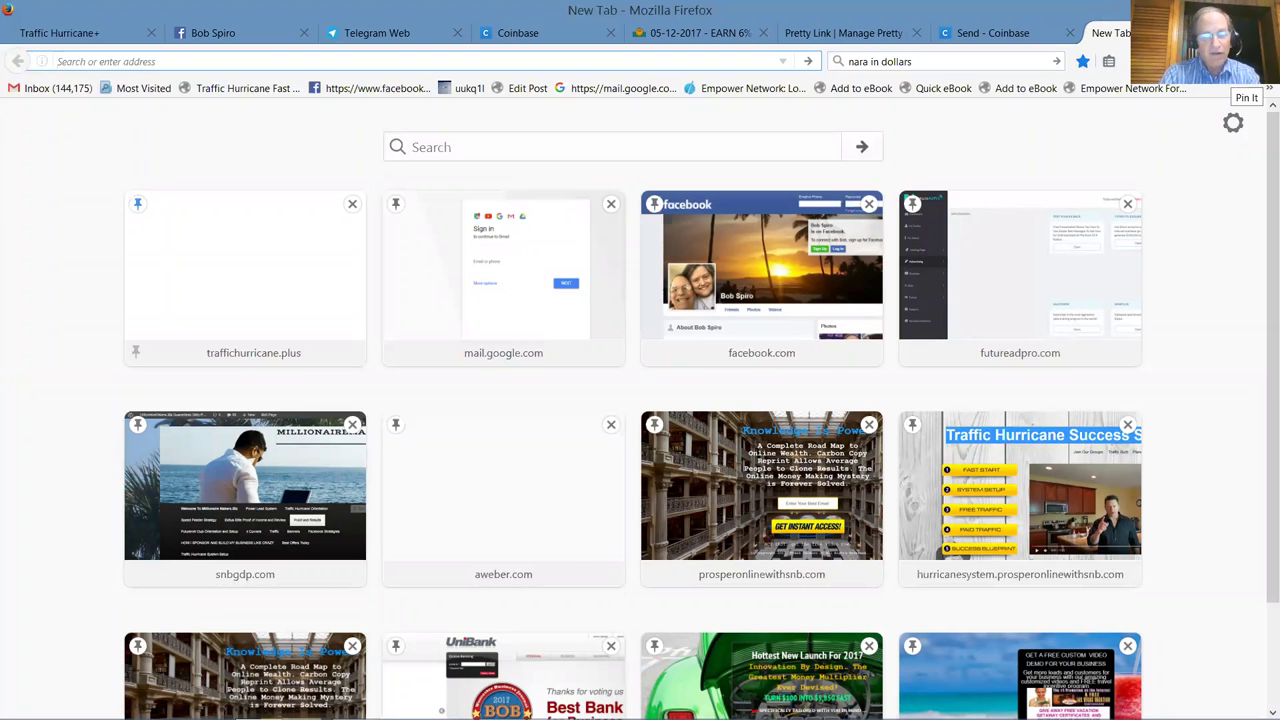
- Try loading smngdp.com/betrobot, hit 'Server not found', and clear the address bar
text(smngdp)
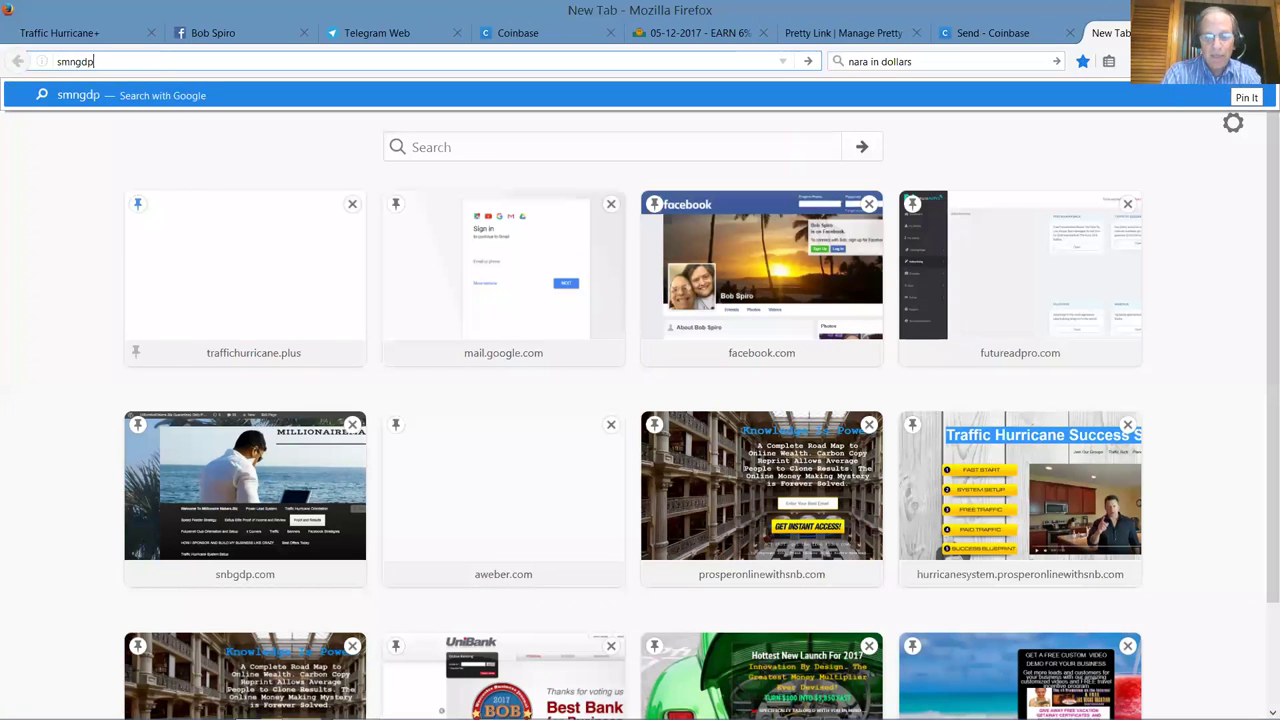
text(.co)
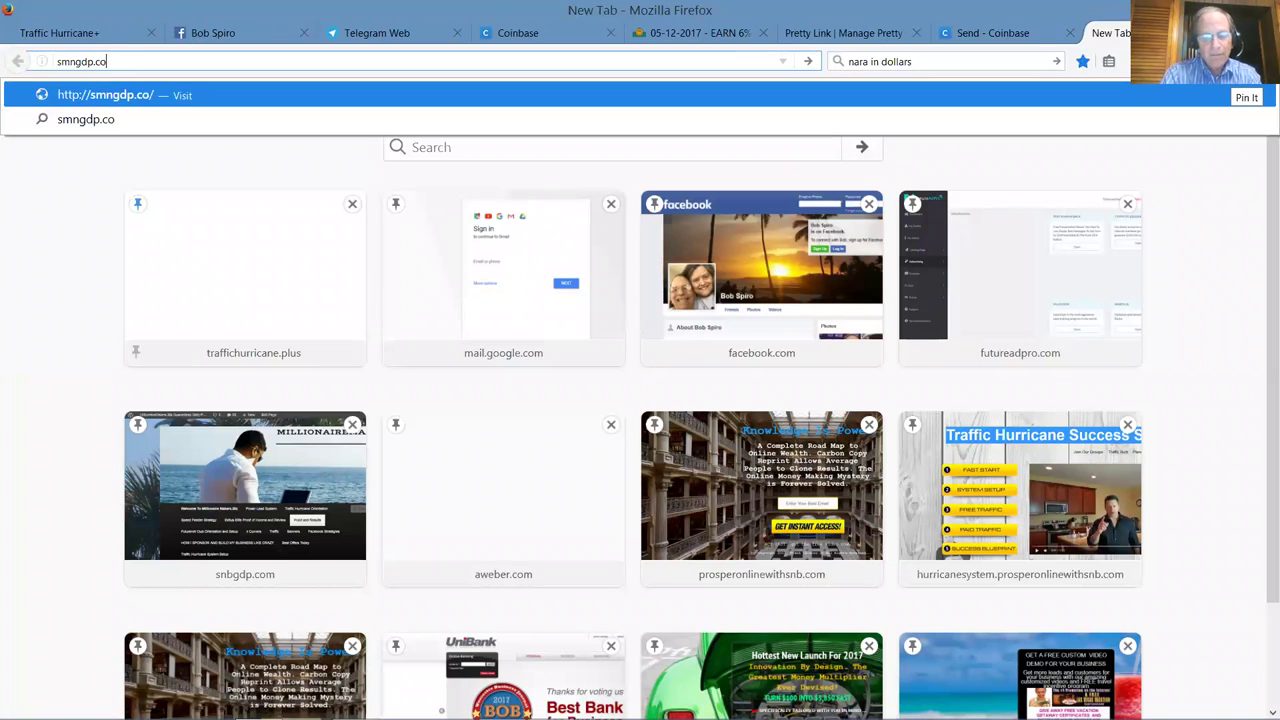
text(m)
text(/b)
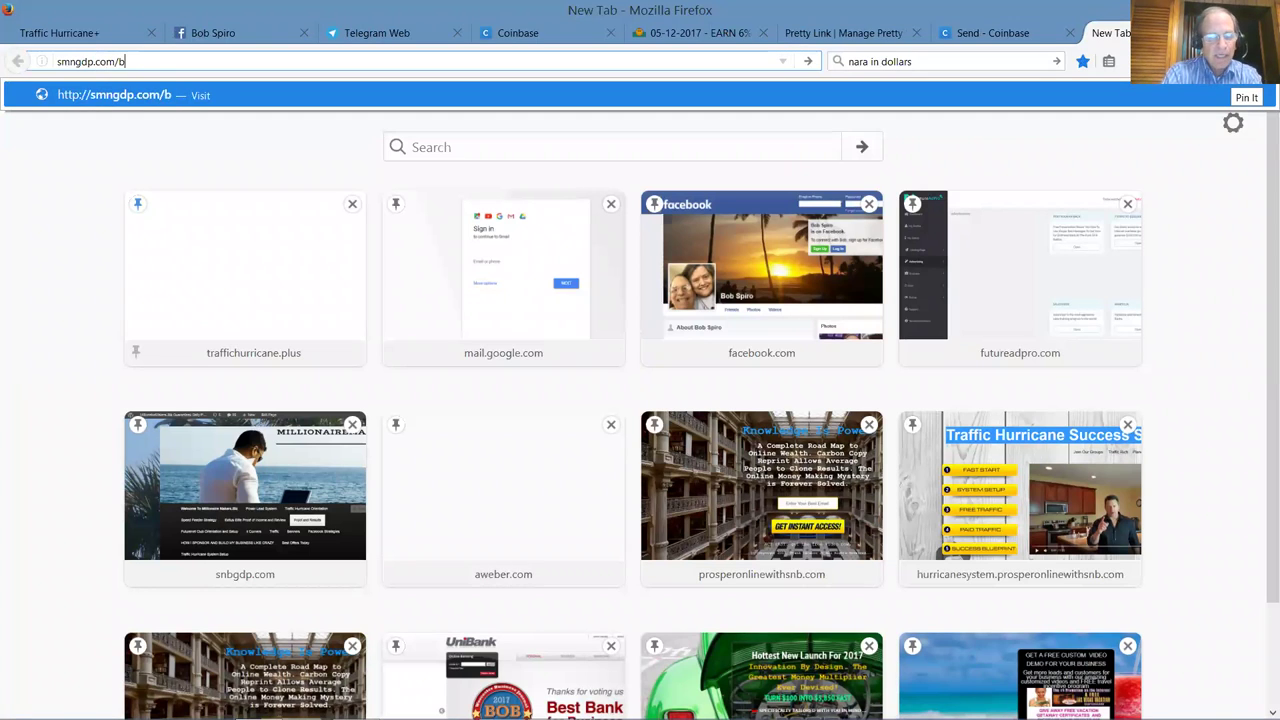
text(etrobot)
key(Return)
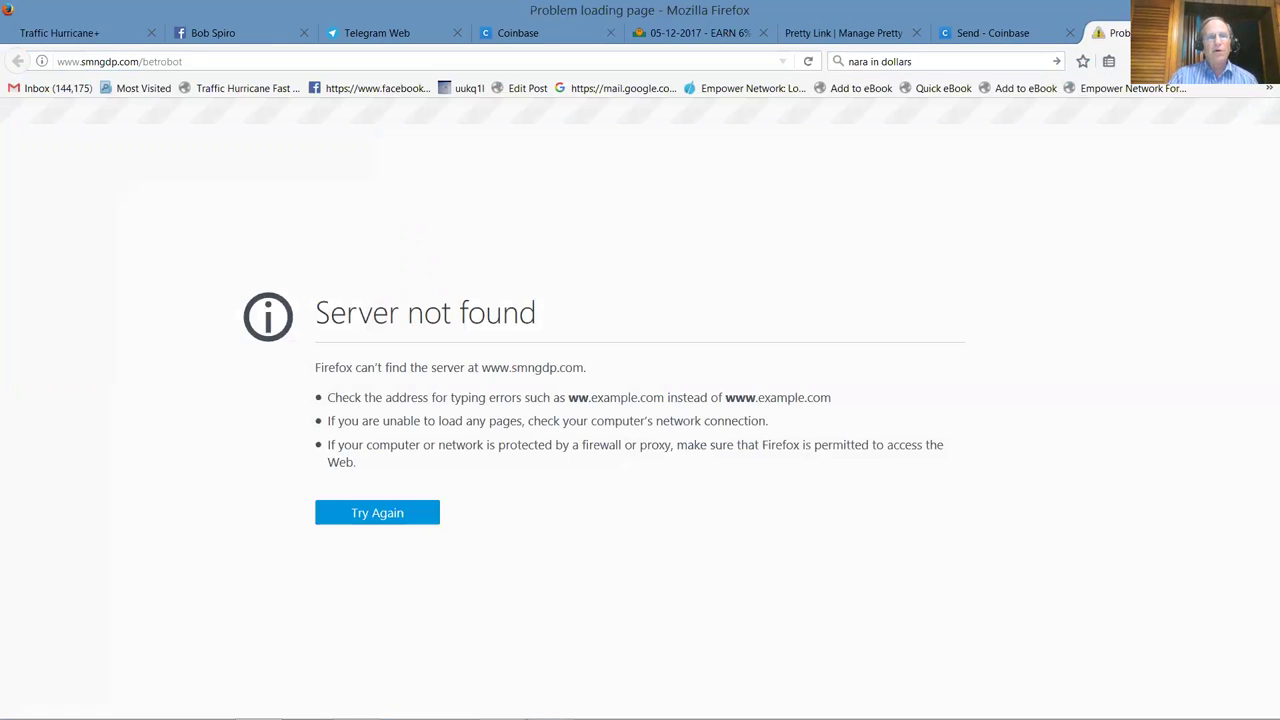
click(183, 64)
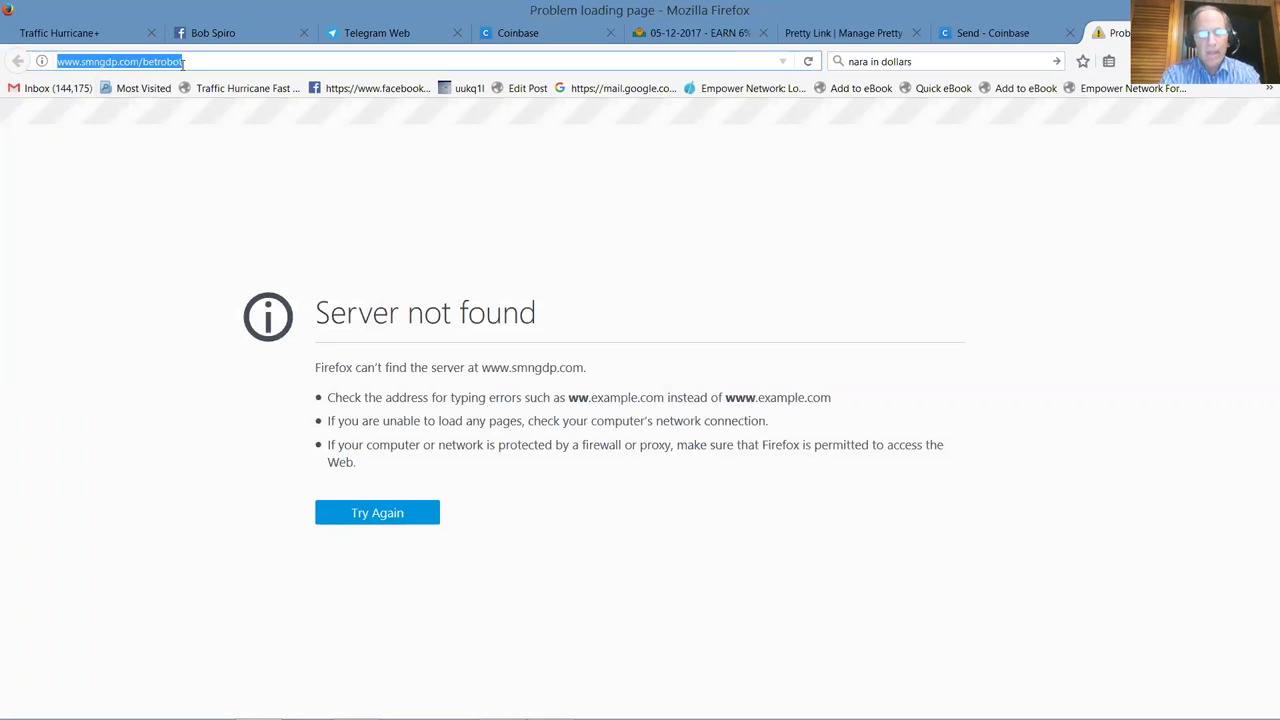
key(BackSpace)
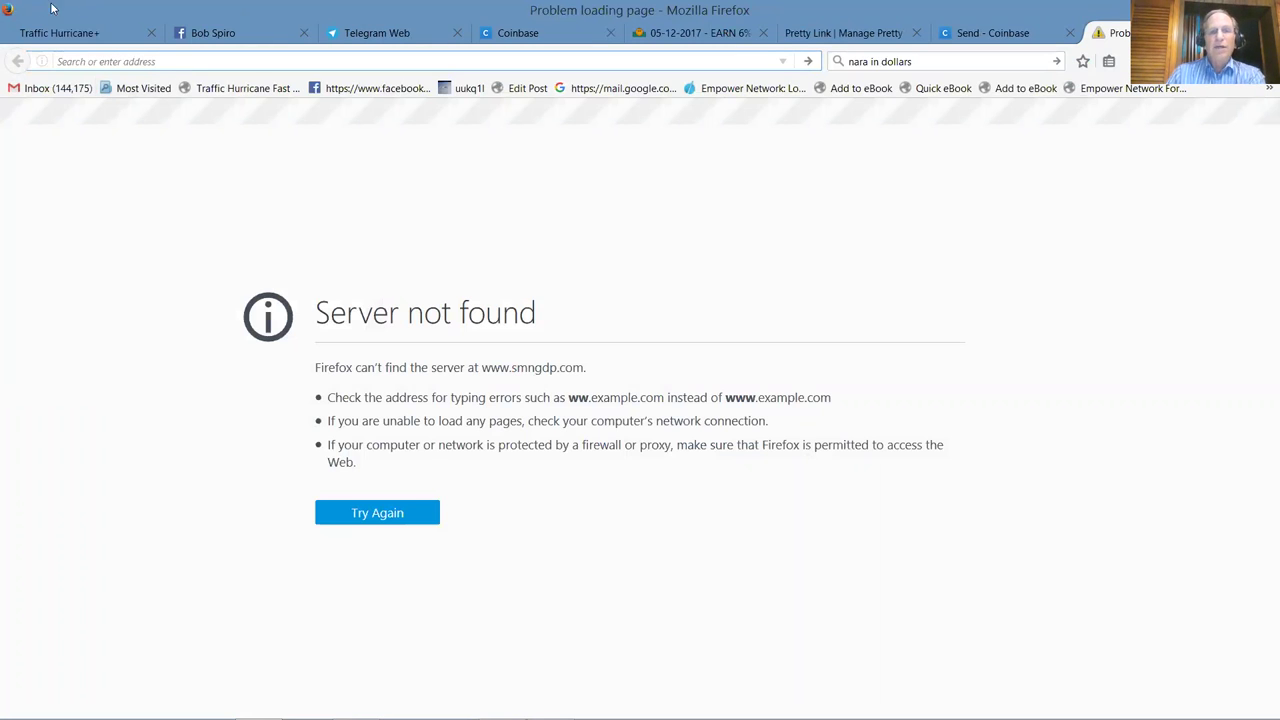
- Return to the BetRobot chat showing 2 referrals, 1 active, and a 0.013095 balance
click(436, 42)
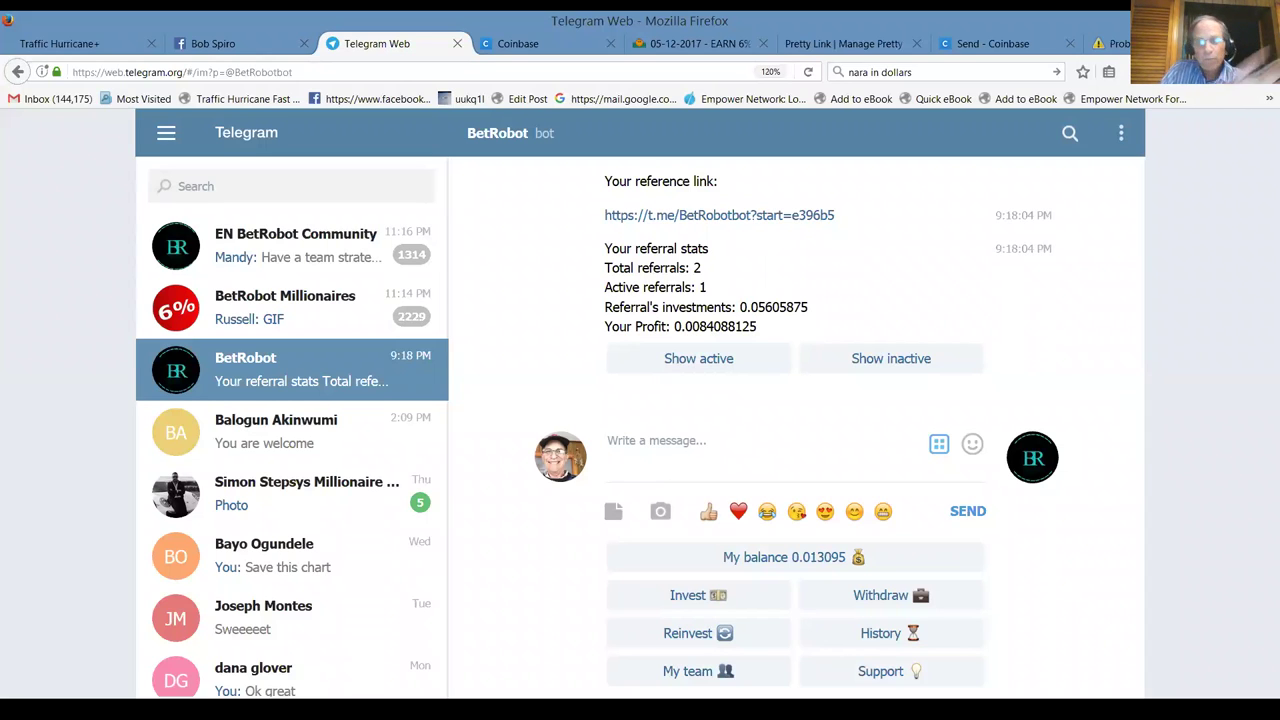
- Request an Invest deposit address from BetRobot and copy the BTC address it replies with
click(711, 588)
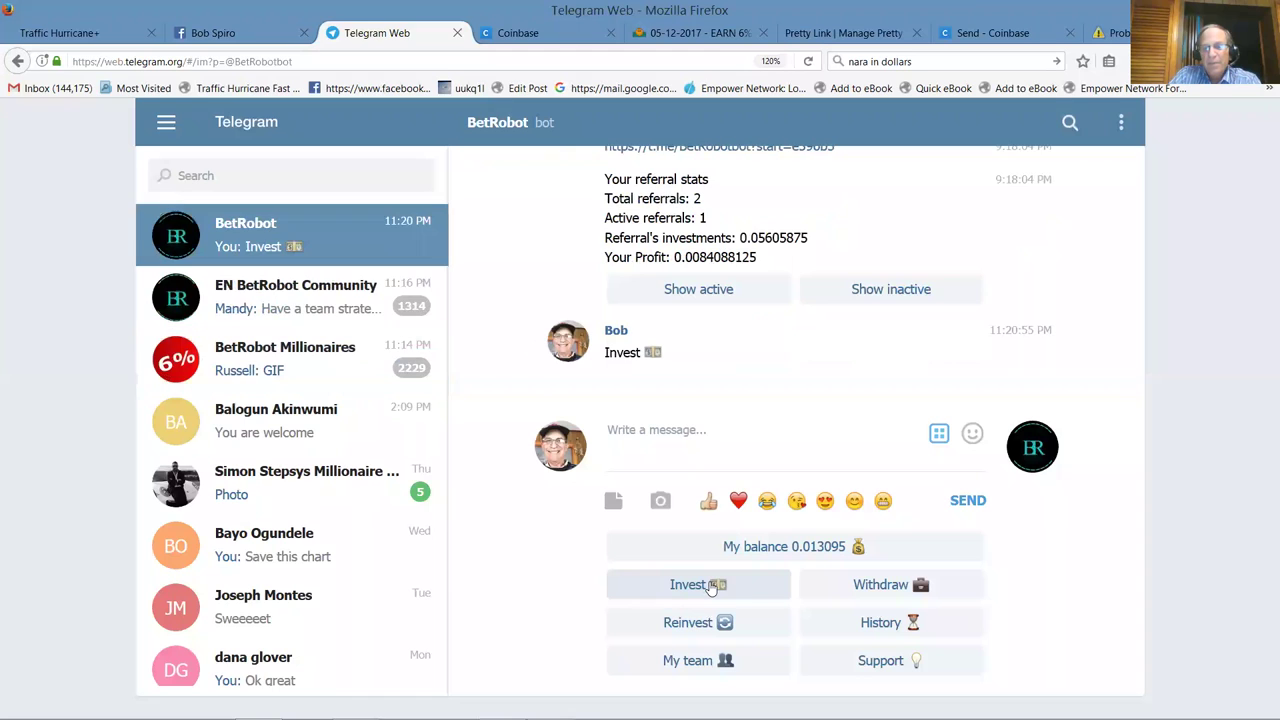
drag(600, 223, 899, 222)
right_click(889, 227)
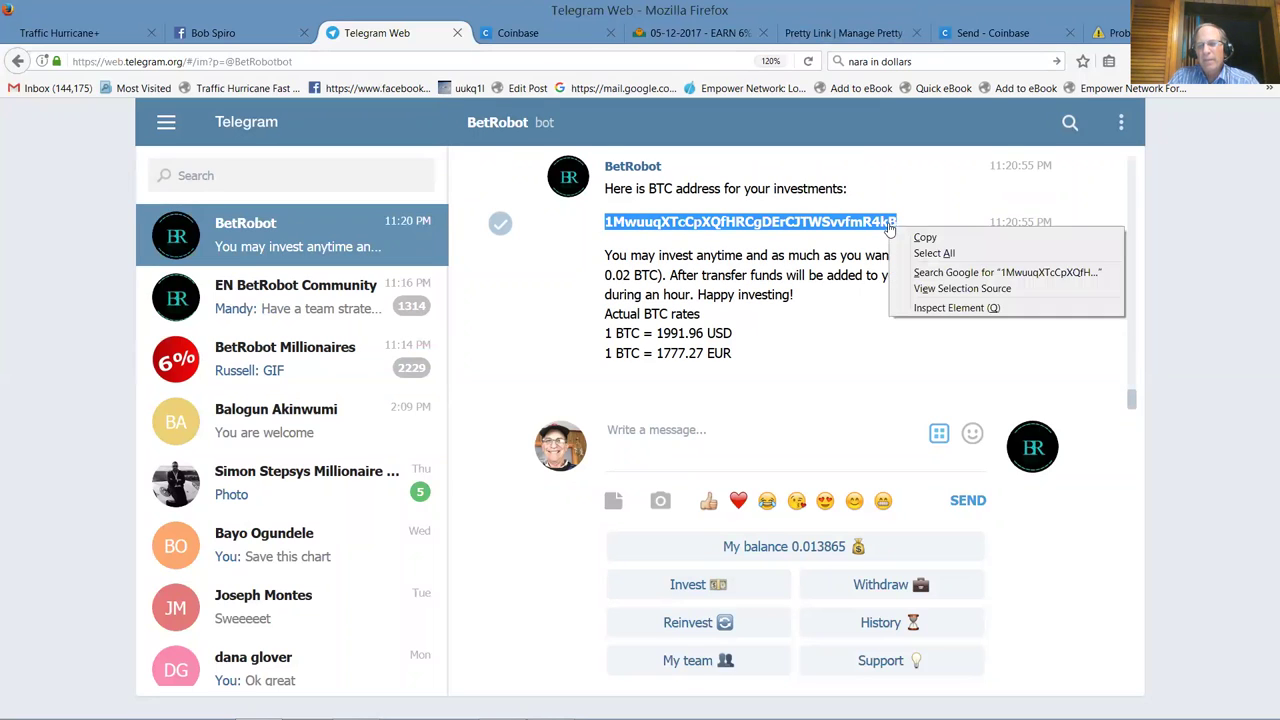
click(903, 243)
click(534, 34)
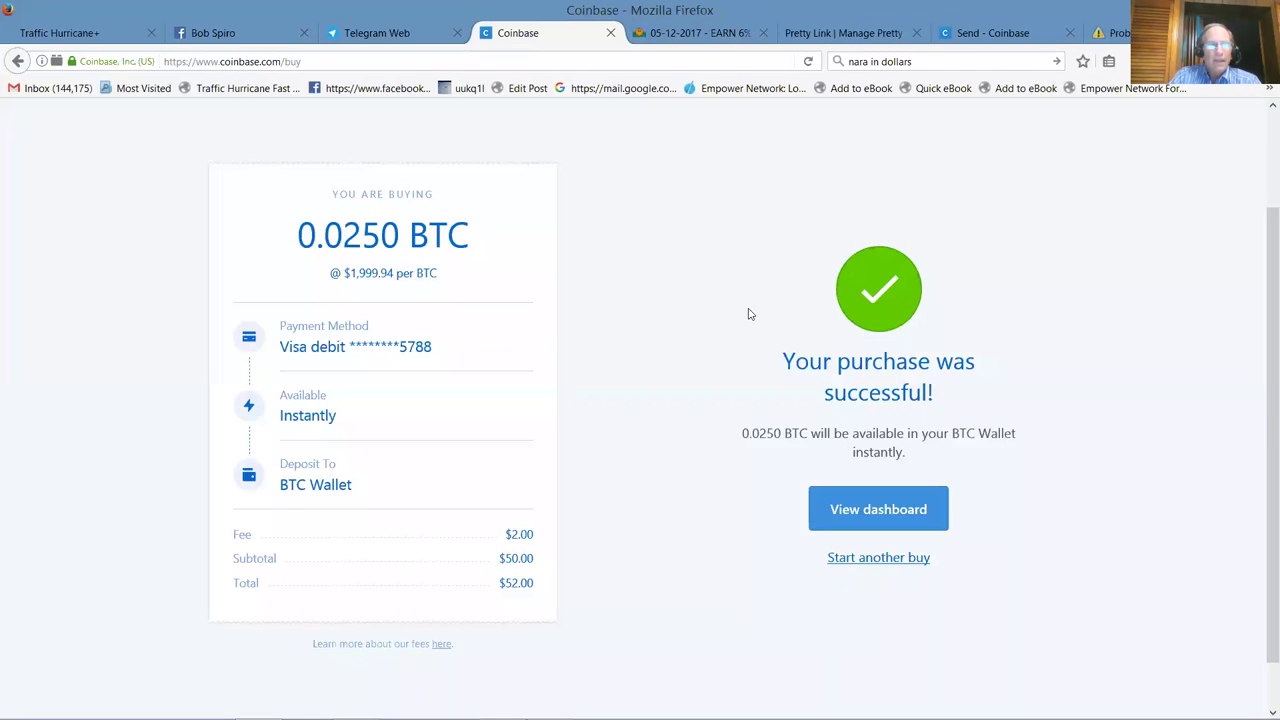
- Return to the Coinbase dashboard and open Send/Request to start a new BTC send
click(885, 518)
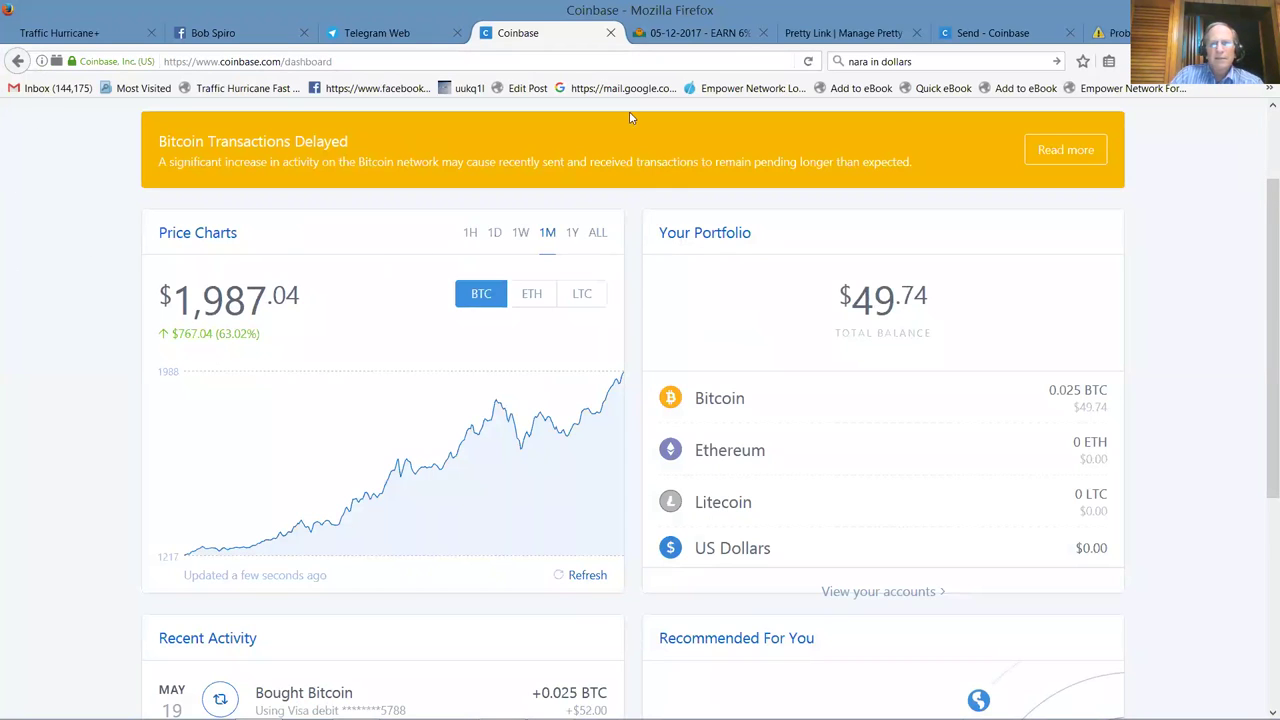
drag(1263, 270, 1261, 116)
click(398, 190)
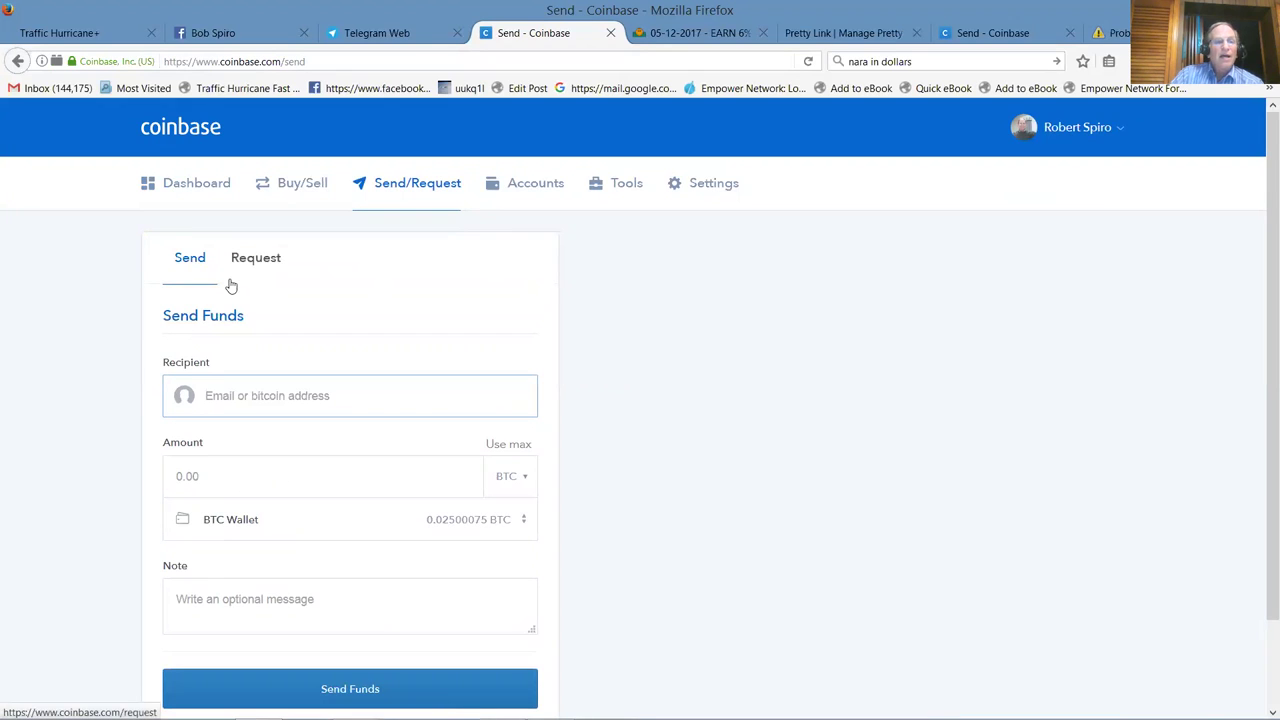
- Paste BetRobot's bitcoin deposit address as the recipient, keeping BTC Wallet as the source
right_click(207, 395)
click(263, 457)
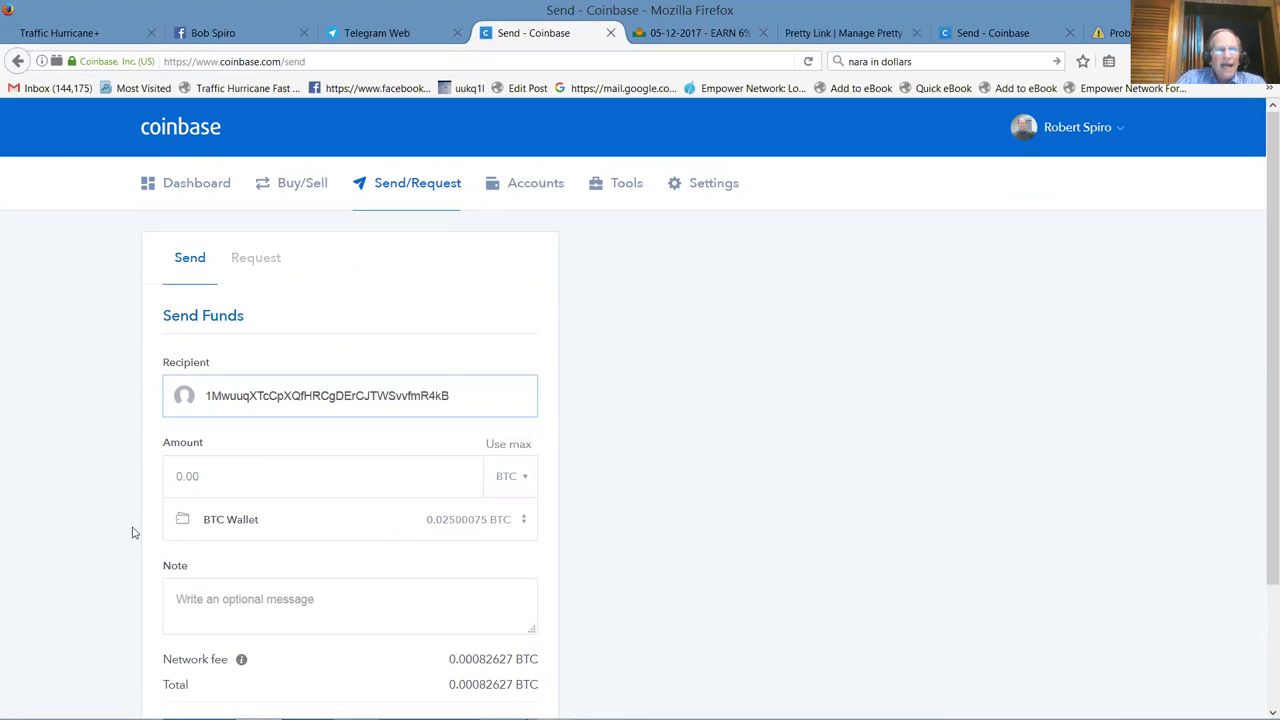
click(461, 532)
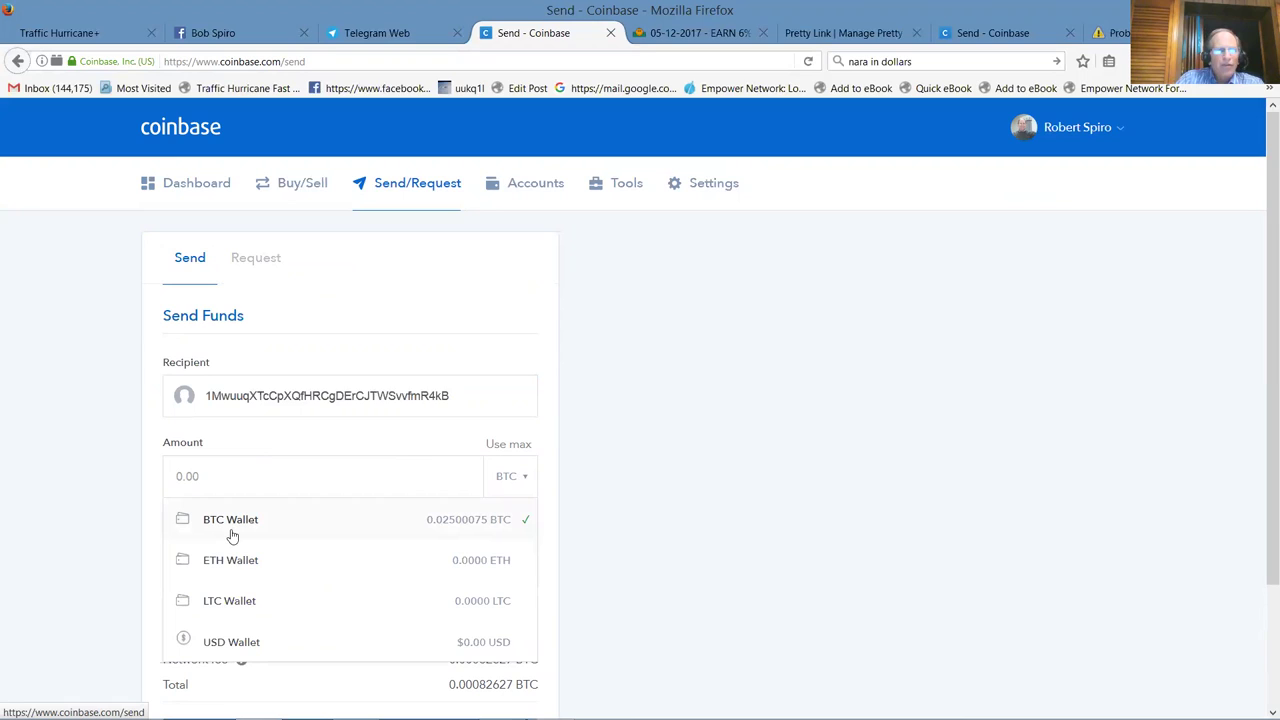
click(502, 526)
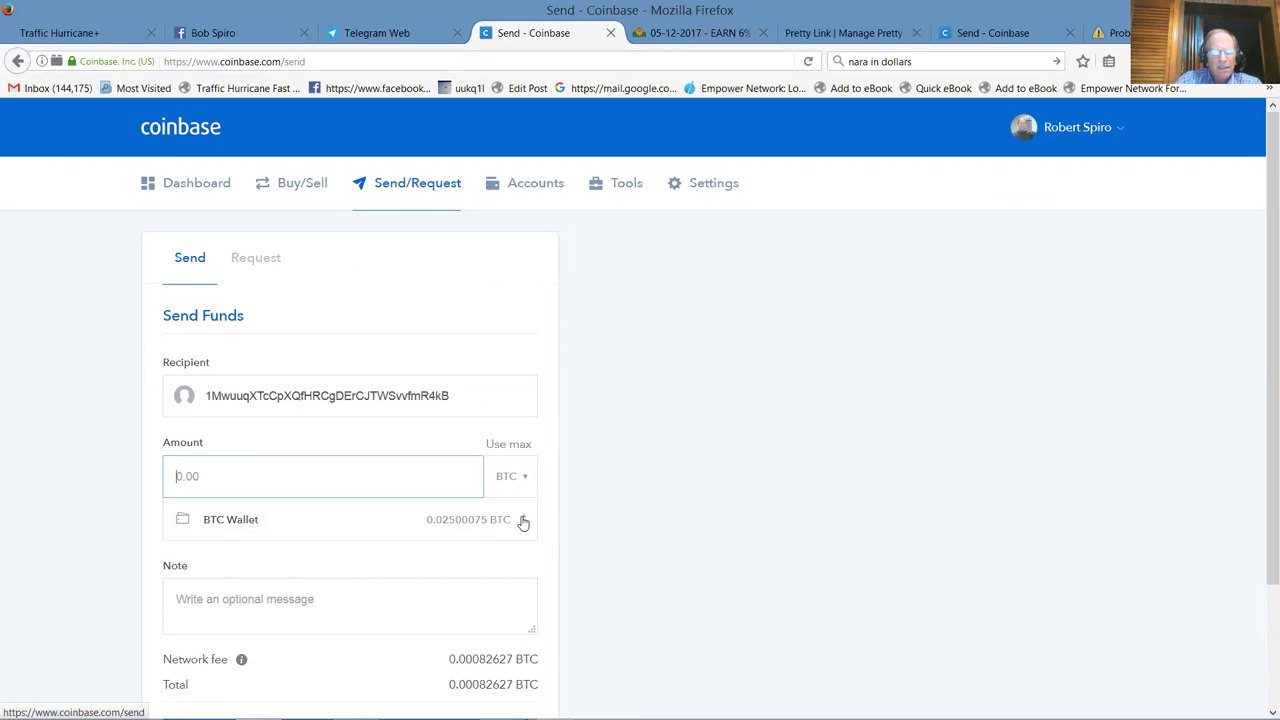
click(522, 522)
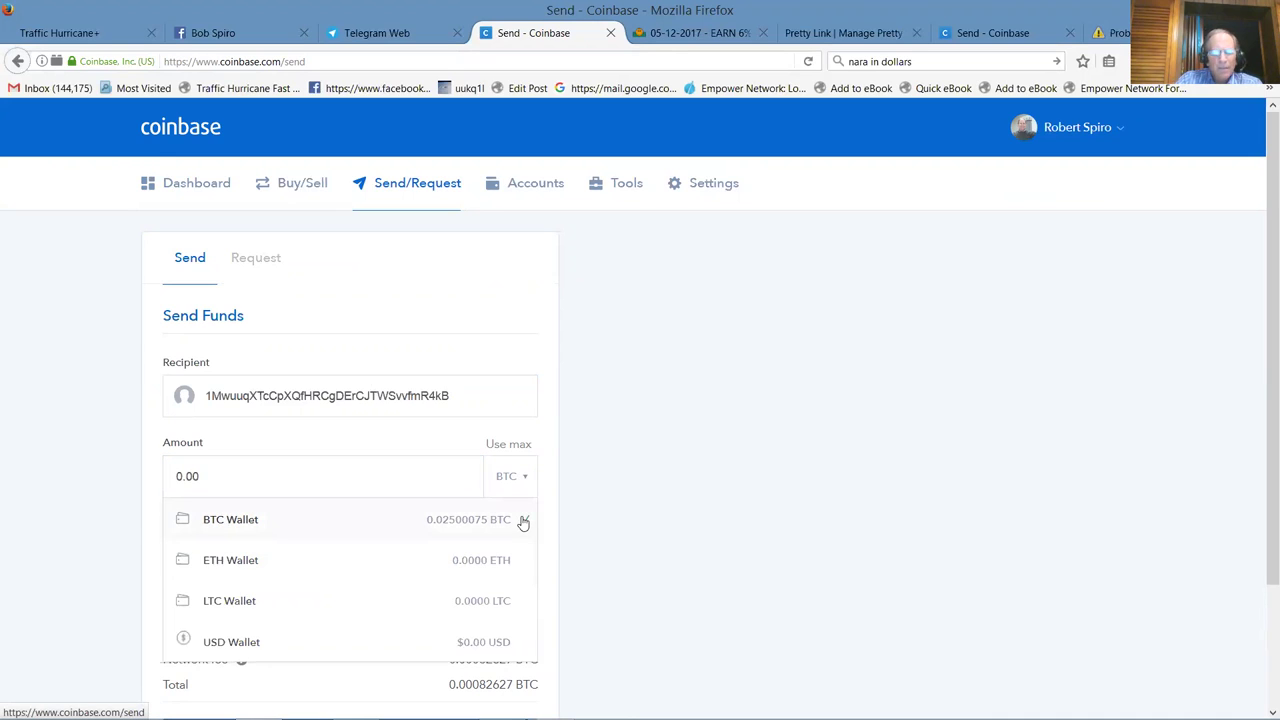
click(510, 529)
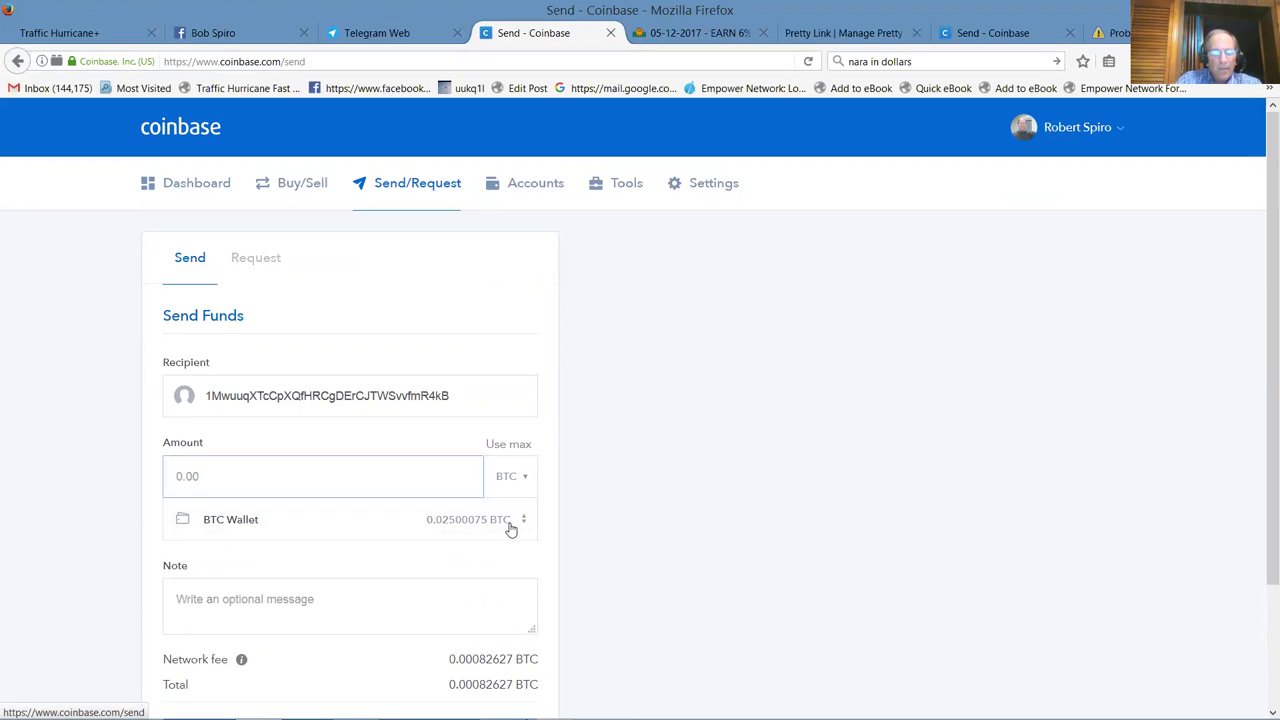
click(510, 529)
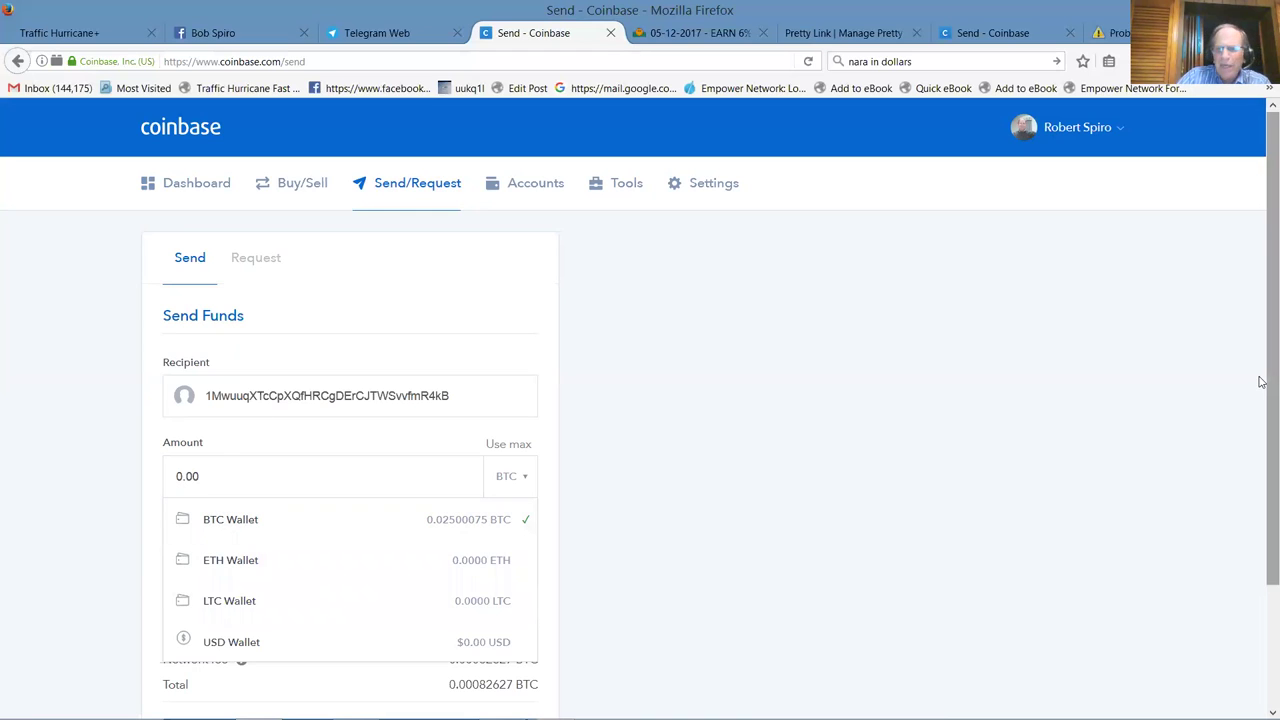
drag(1260, 388, 1260, 472)
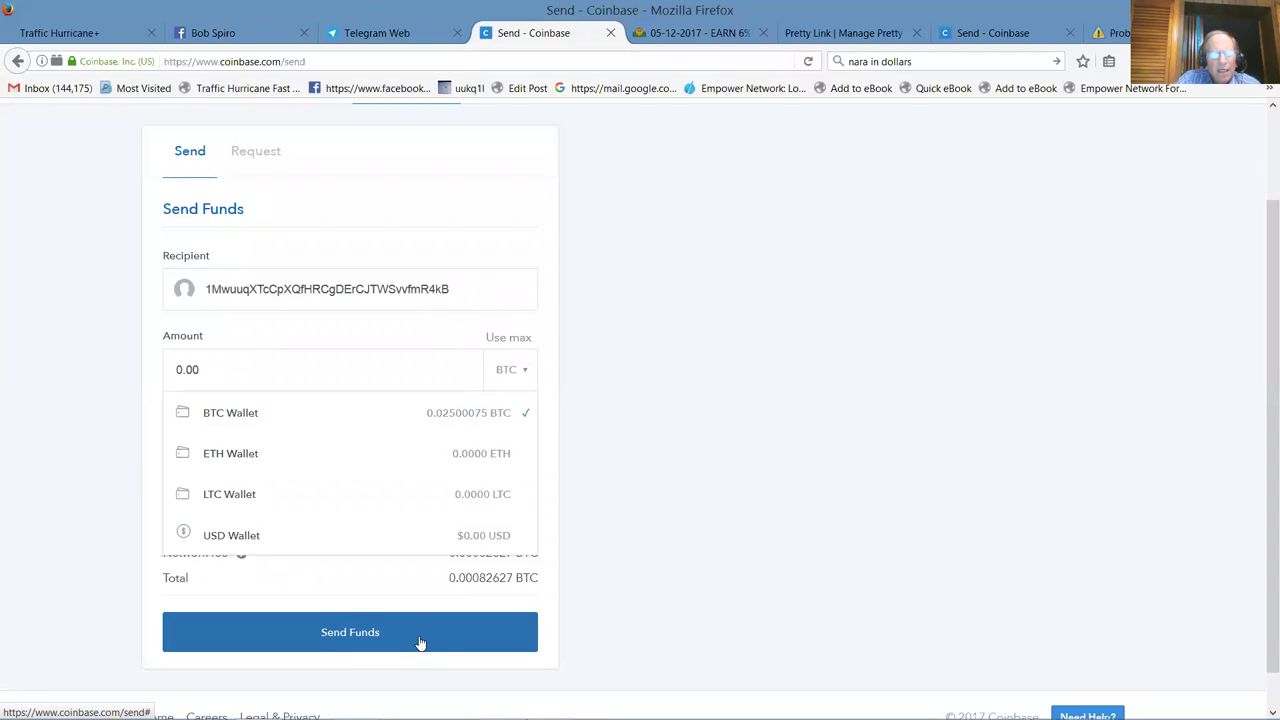
- Confirm BTC Wallet as the source and submit the form with a 0.00 BTC amount
click(505, 422)
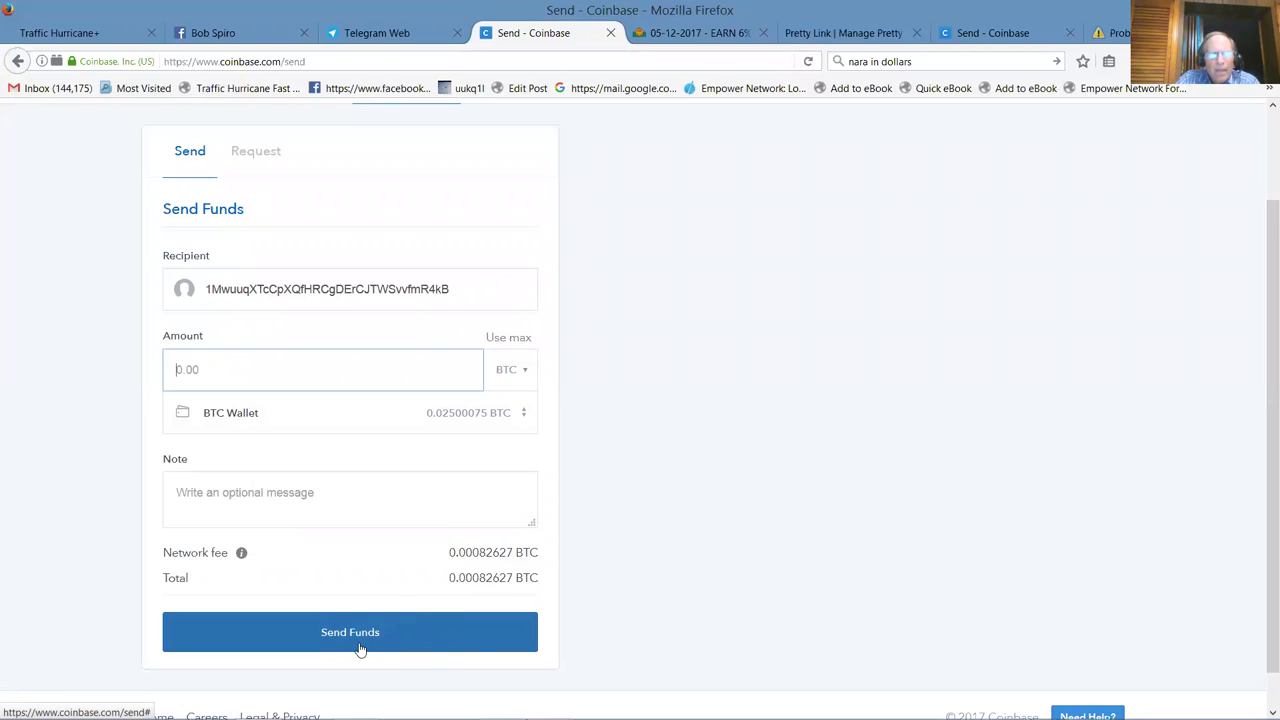
click(525, 413)
click(521, 412)
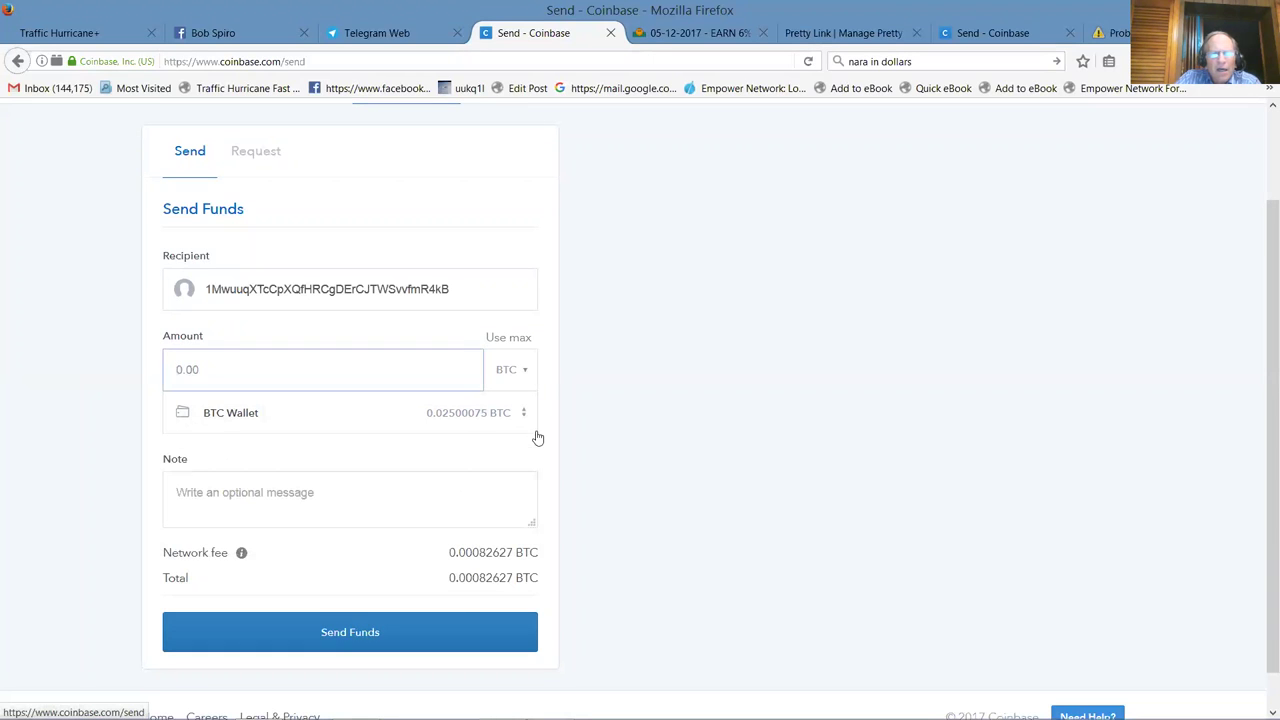
click(331, 638)
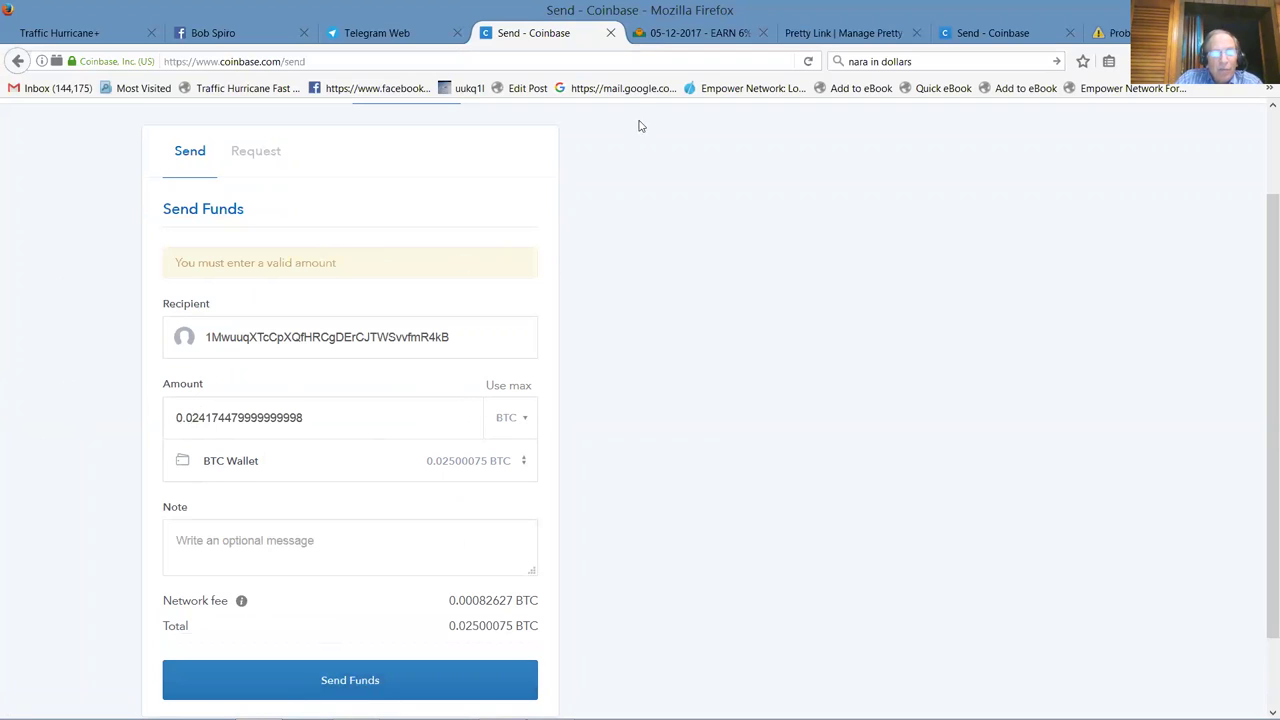
- Submit and confirm sending 0.02500075 BTC ($48.09 USD) to the bot's deposit address
click(410, 685)
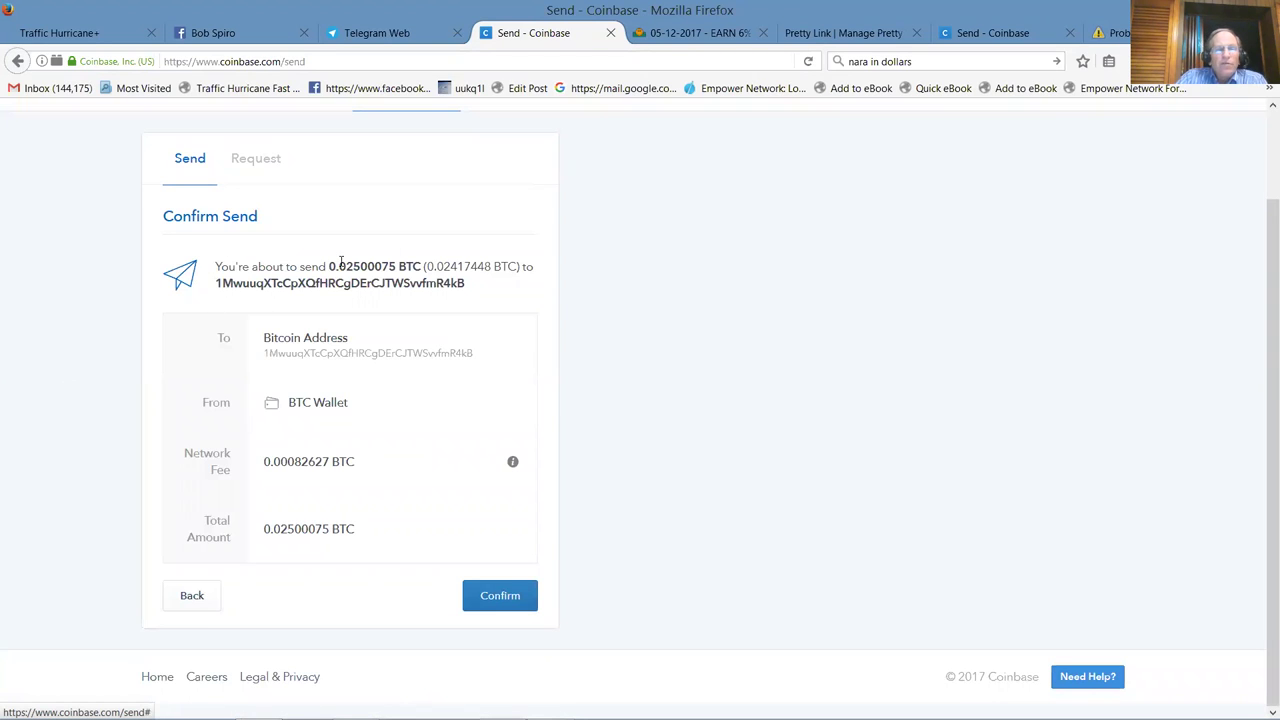
click(499, 596)
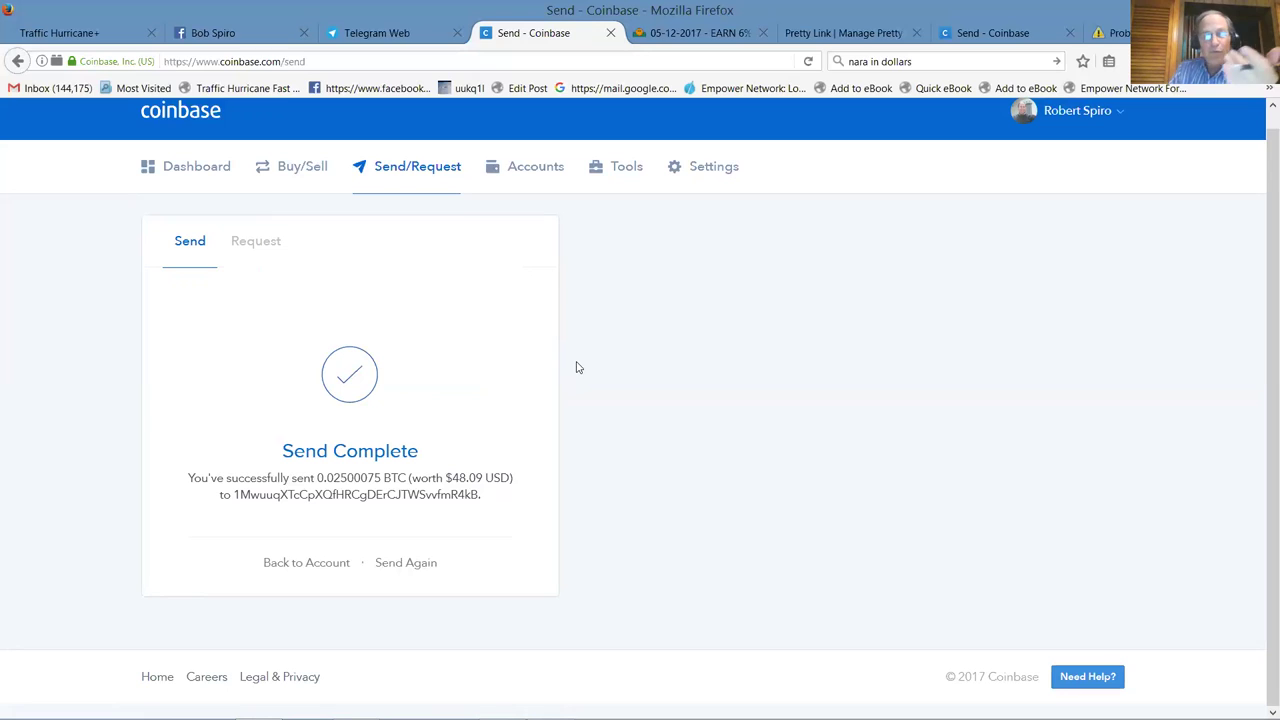
- Switch to Telegram Web and reload the BetRobot chat to see the deposit address and balance
click(432, 41)
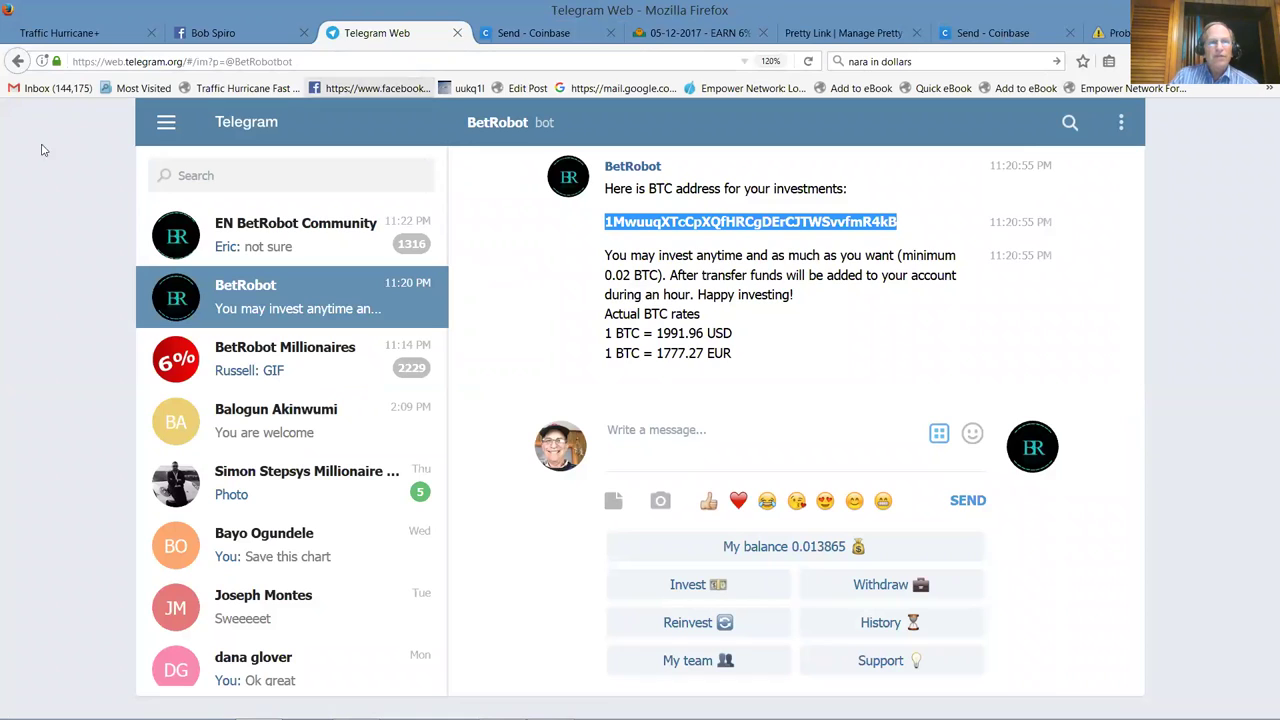
click(809, 63)
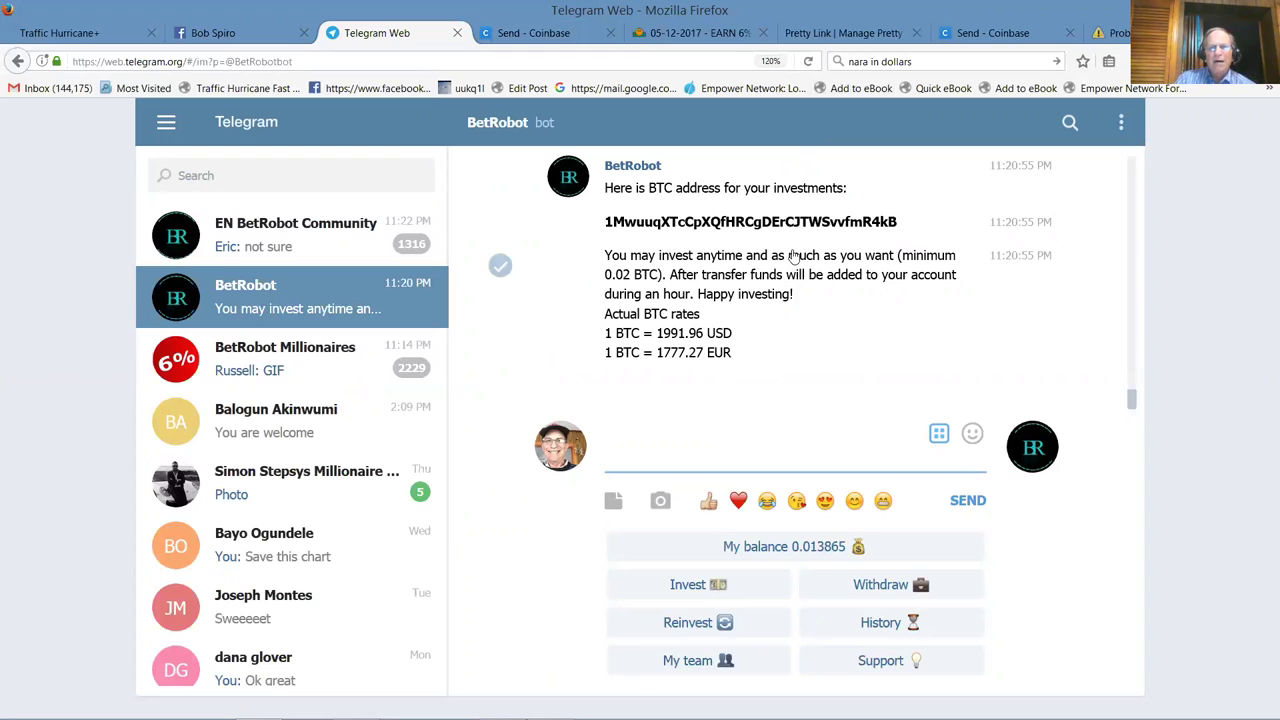
click(719, 594)
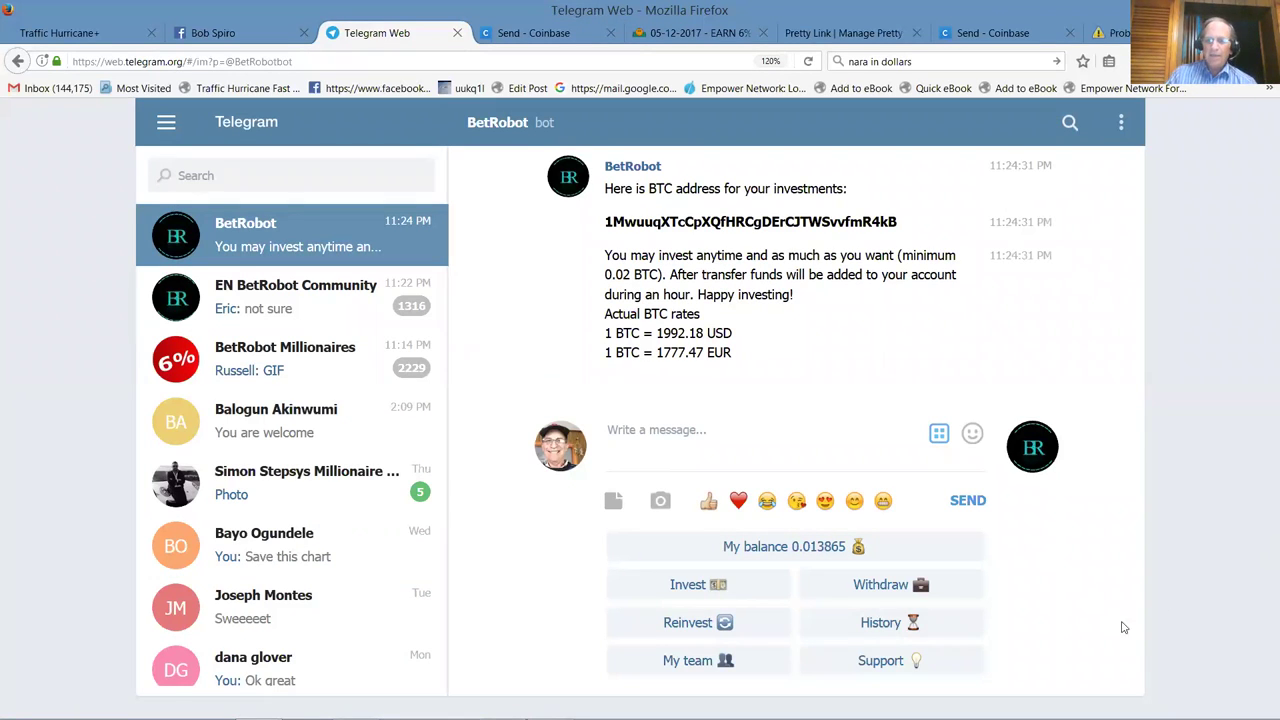
- Request the bot's History and scroll through the daily 0.0005671276 BTC reward payments
click(880, 630)
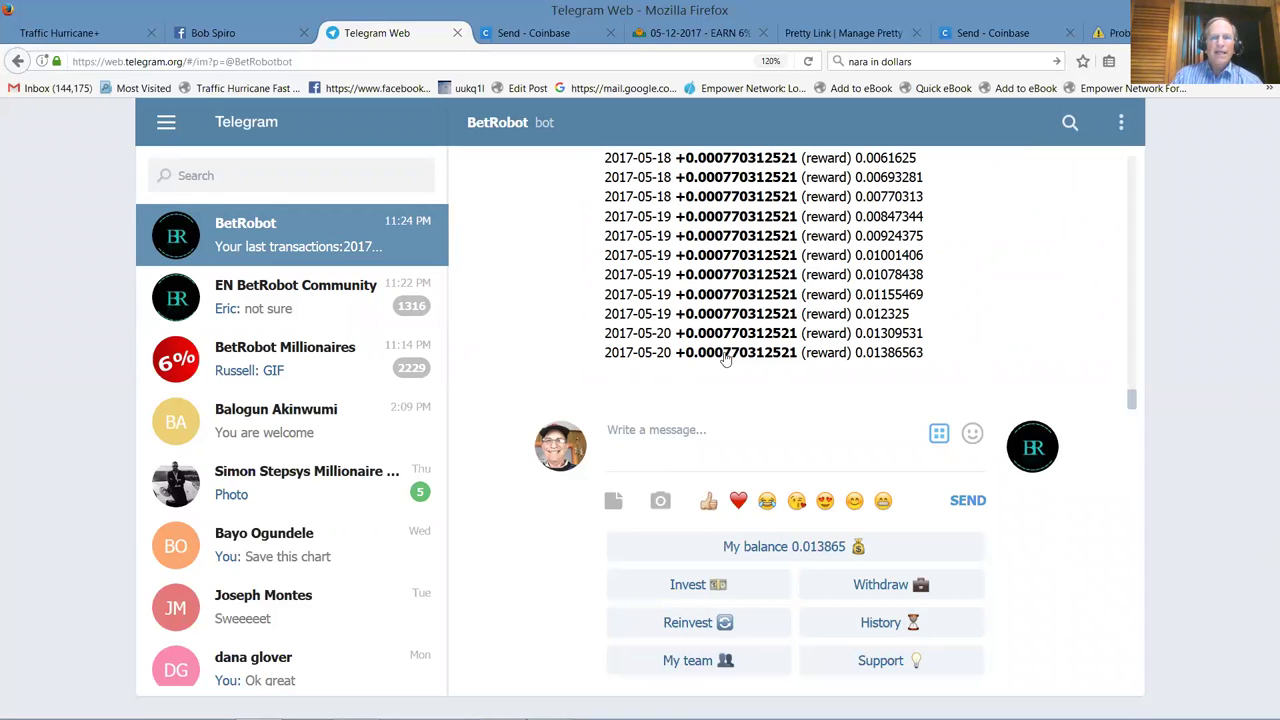
click(1134, 219)
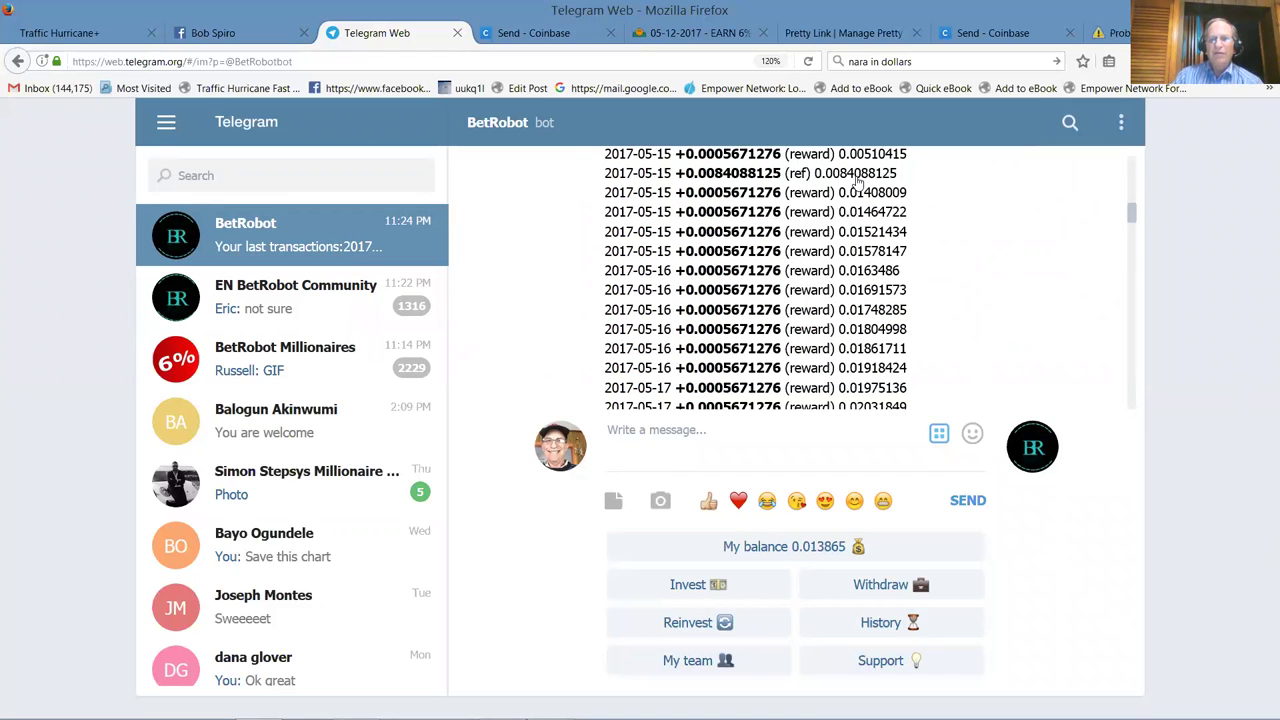
drag(1133, 215, 1140, 184)
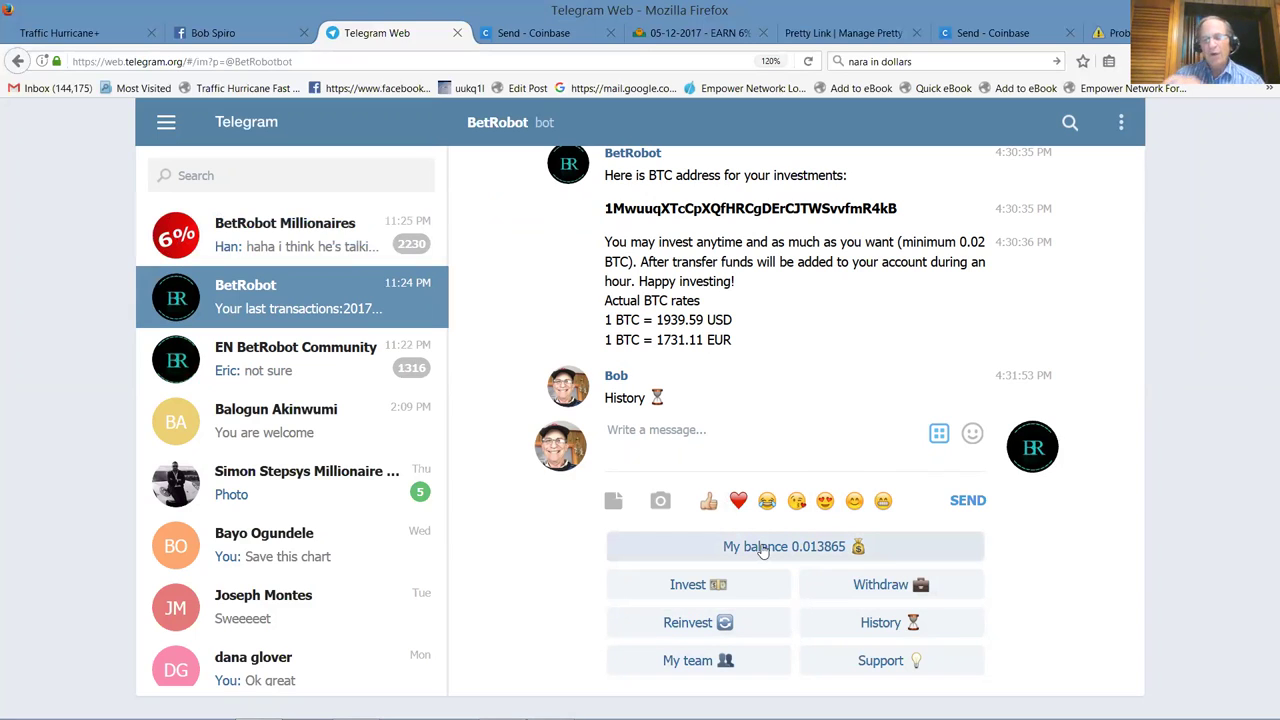
- Ask the bot for My balance, showing 0.034184BTC profit and the two investments, then view Coinbase
click(838, 550)
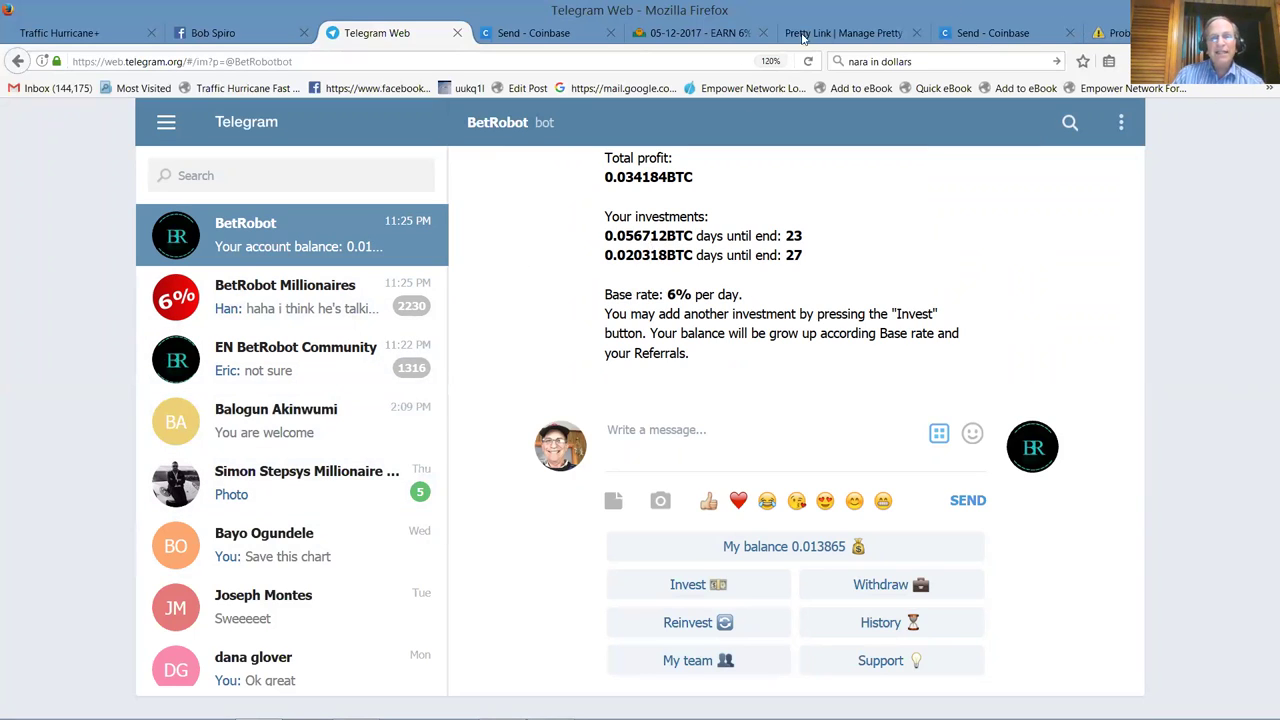
click(540, 33)
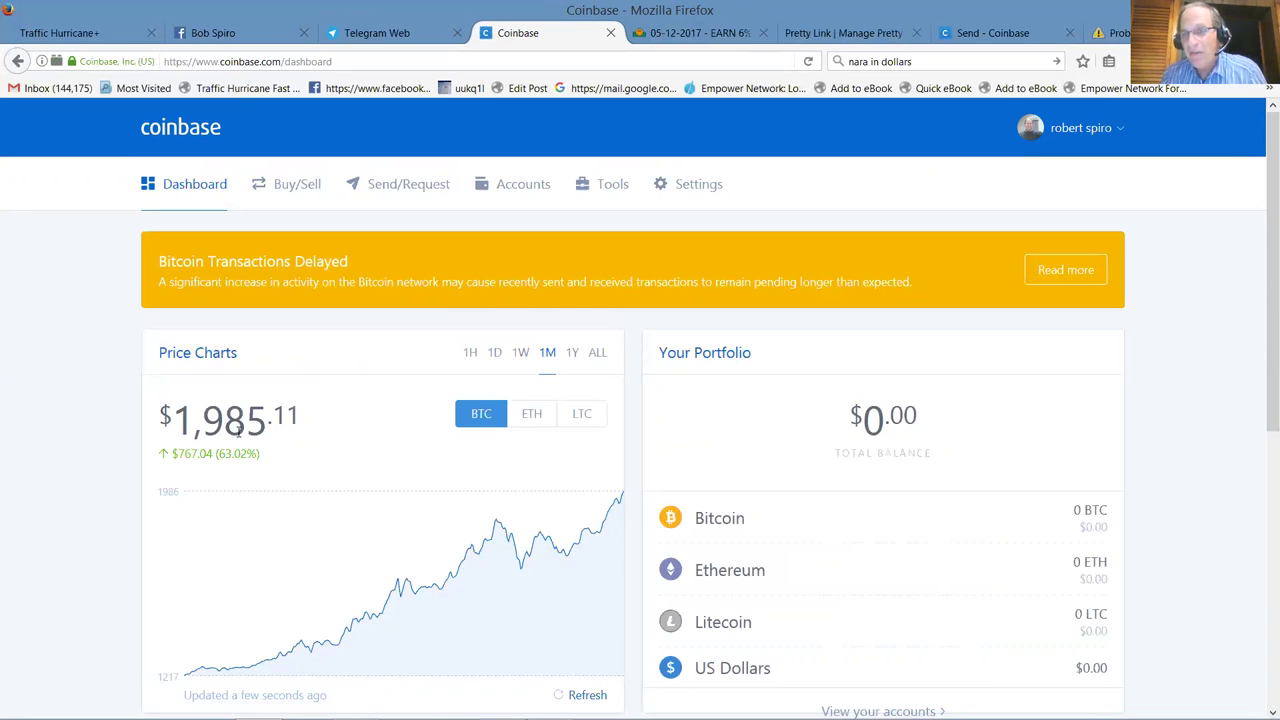
- Return from the $0.00 Coinbase dashboard to the Telegram BetRobot chat
click(437, 39)
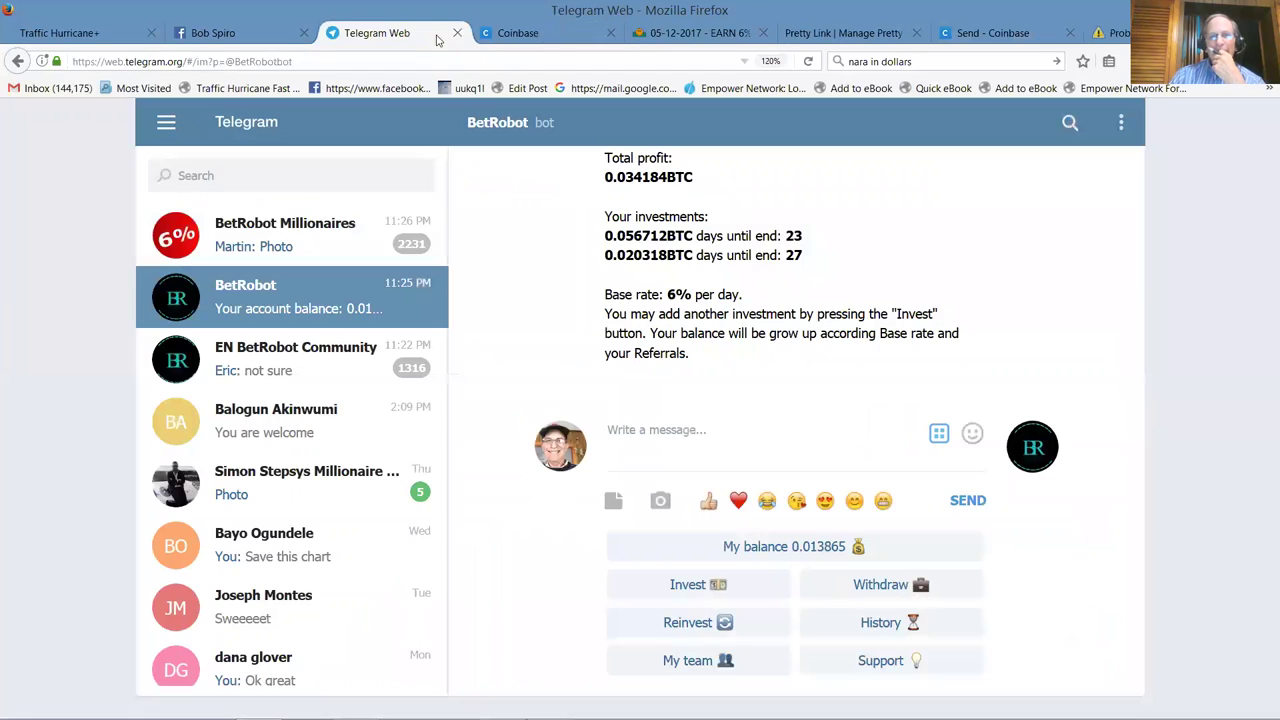
- Switch to the Facebook profile and start uploading photos to a Photo/Video post
click(270, 34)
click(503, 537)
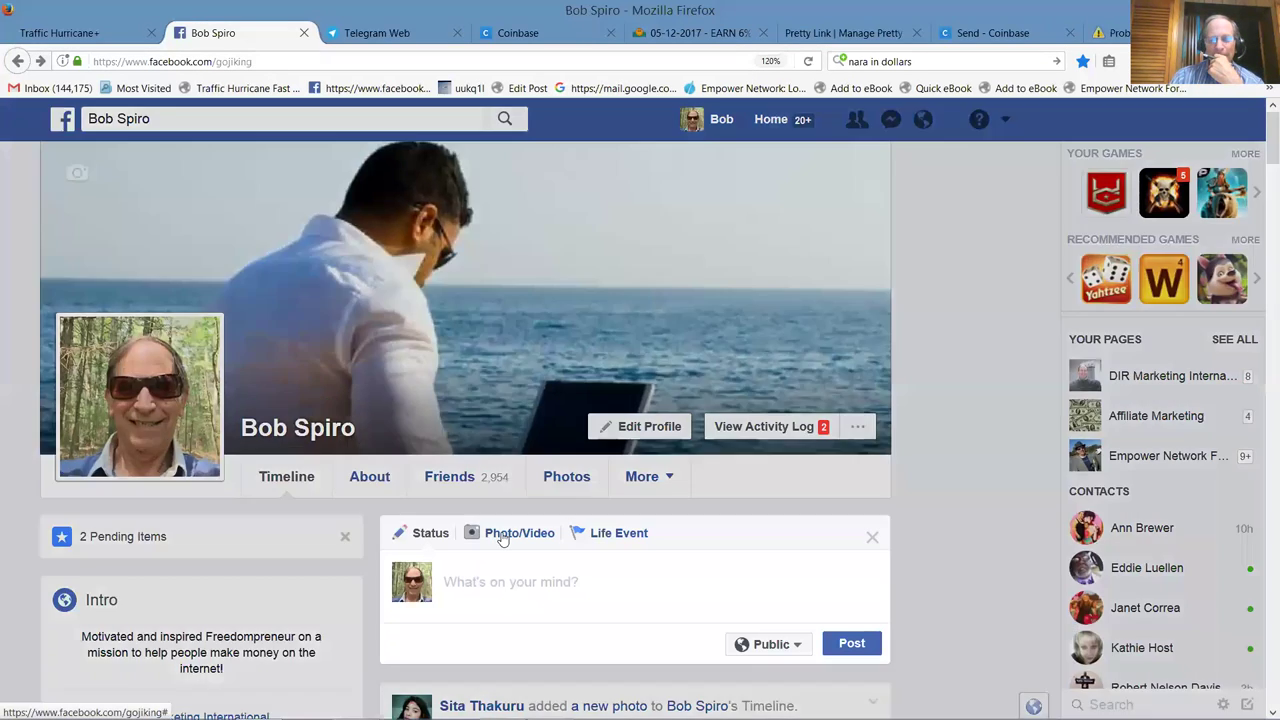
click(520, 611)
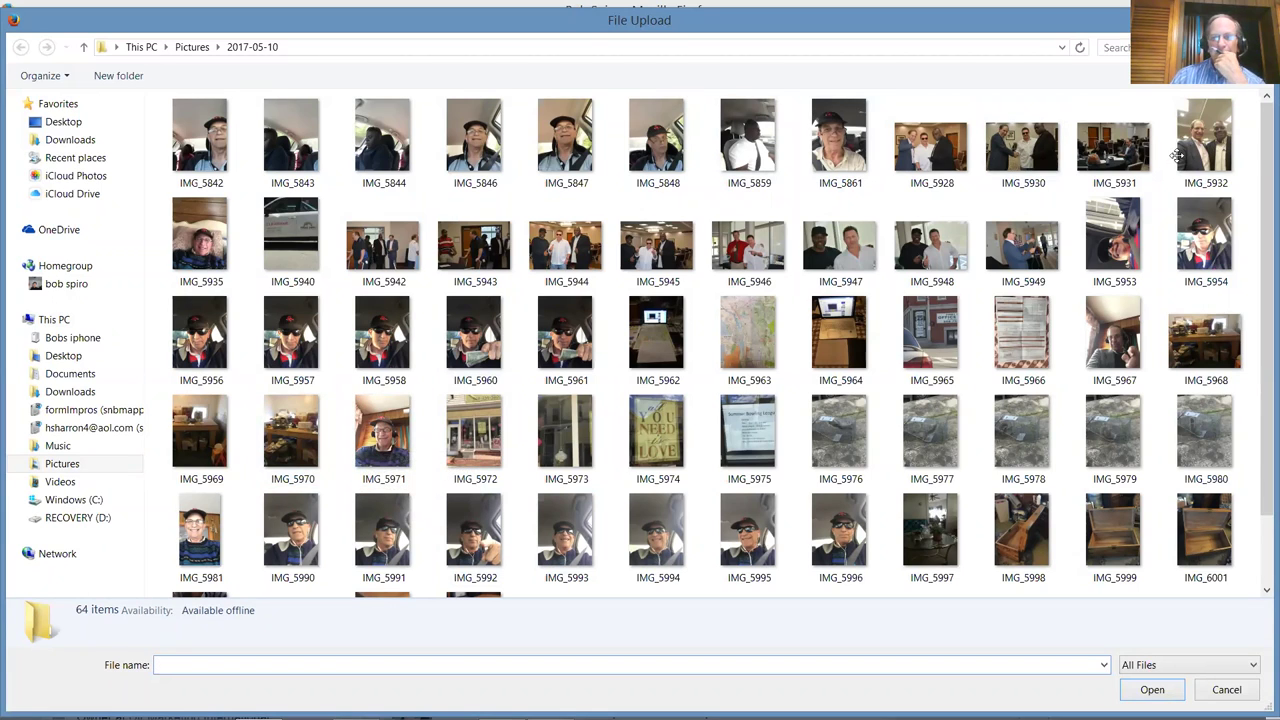
- Browse the dated Pictures subfolders, ending in the 2017-05-11 (2) folder
click(55, 467)
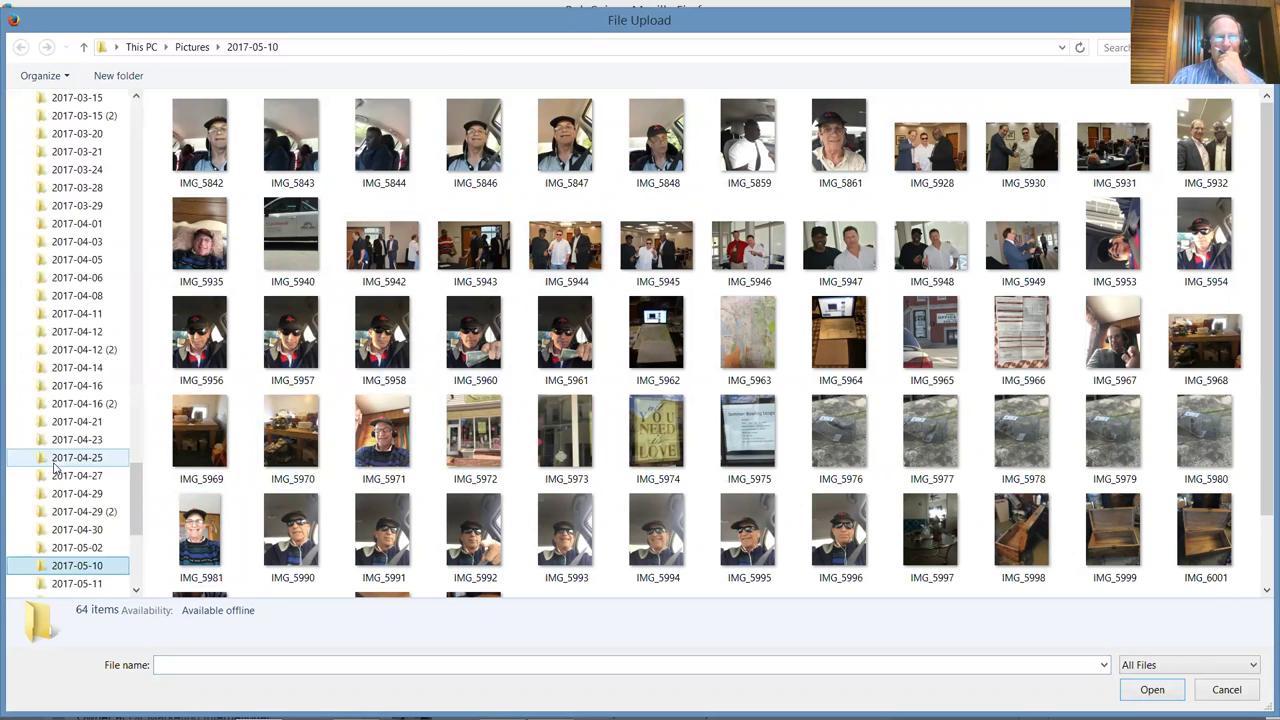
click(90, 457)
drag(140, 490, 145, 522)
click(96, 410)
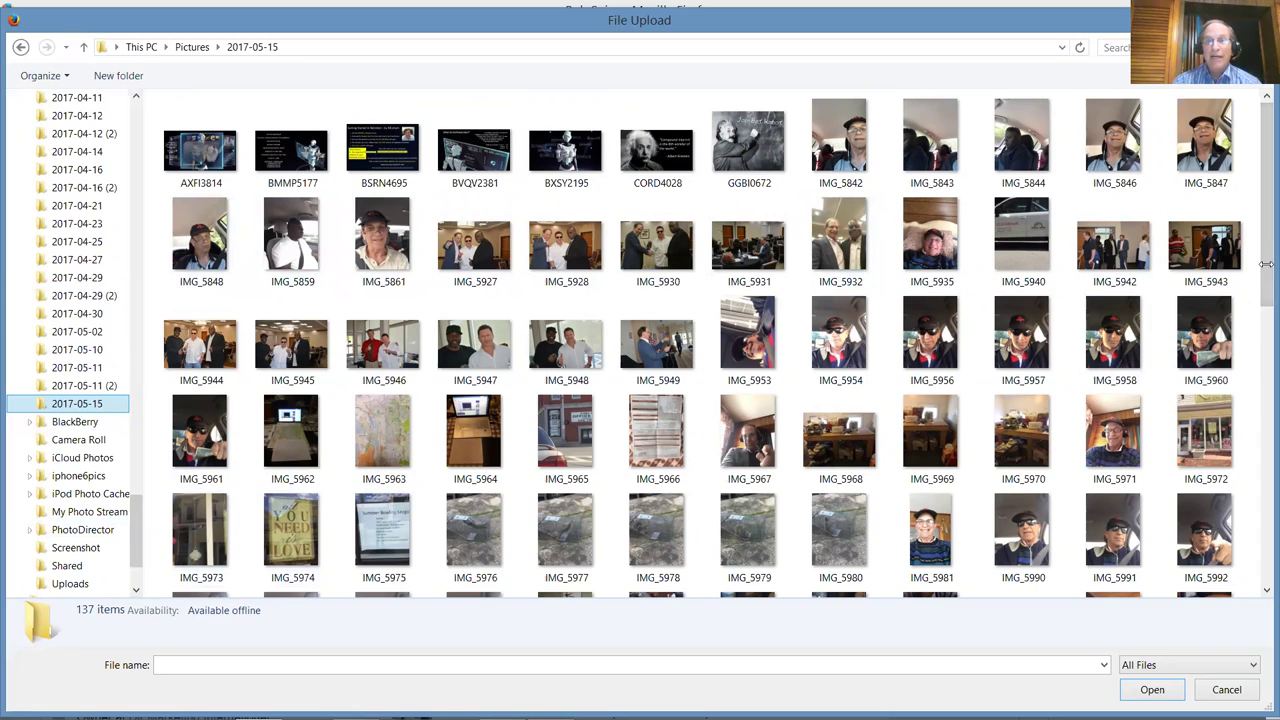
scroll(1250, 118, down, 1)
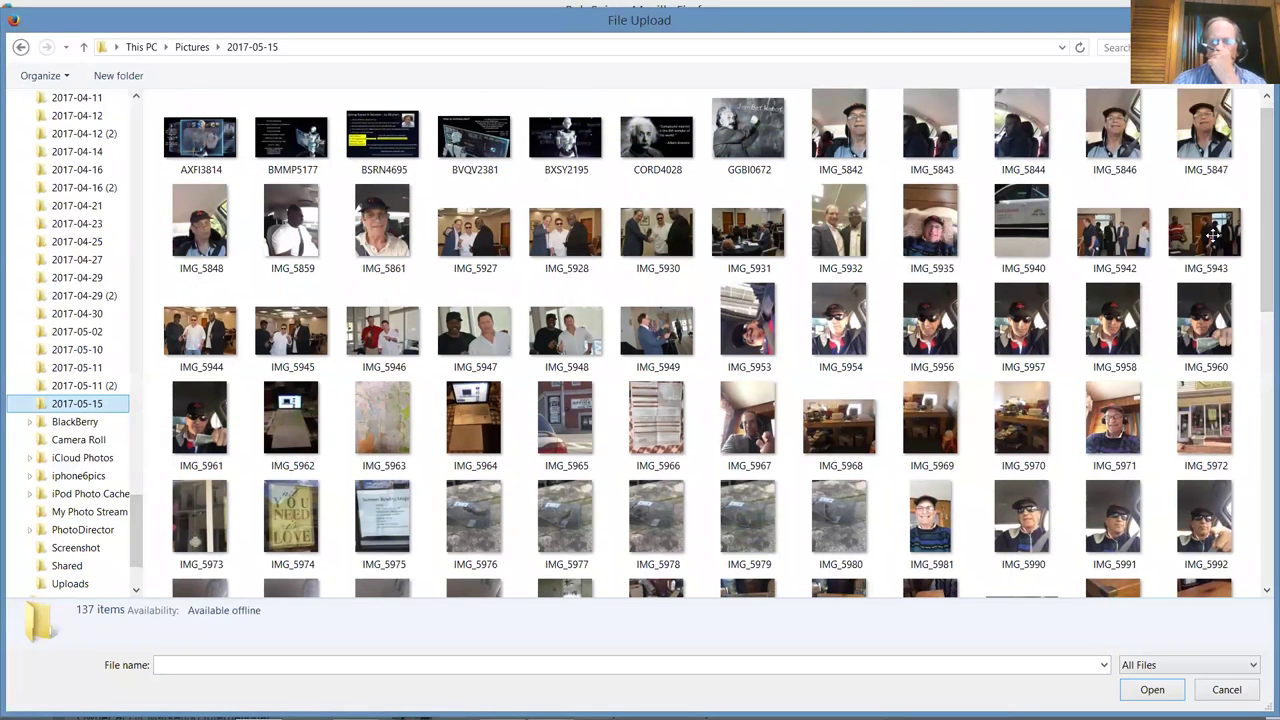
scroll(1262, 195, up, 1)
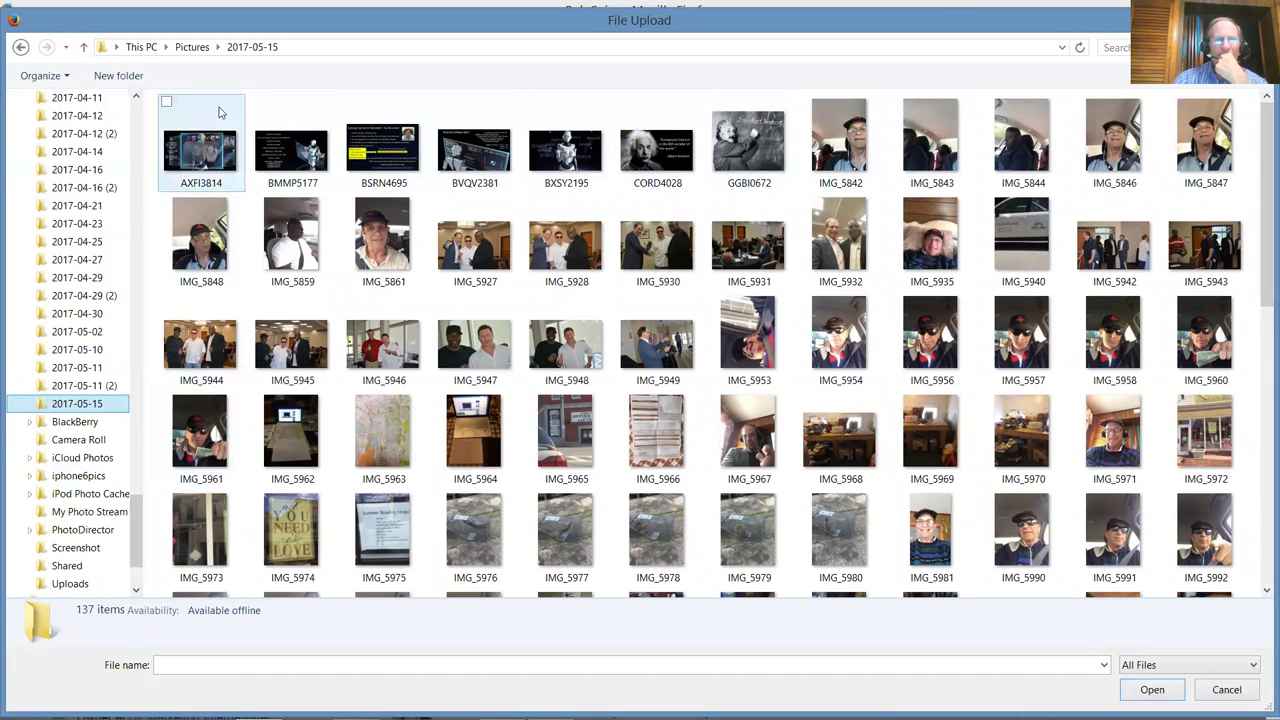
click(72, 388)
drag(1265, 315, 1261, 380)
- Cancel the picker, reopen it on Documents > bet robot, then close the post composer
key(Escape)
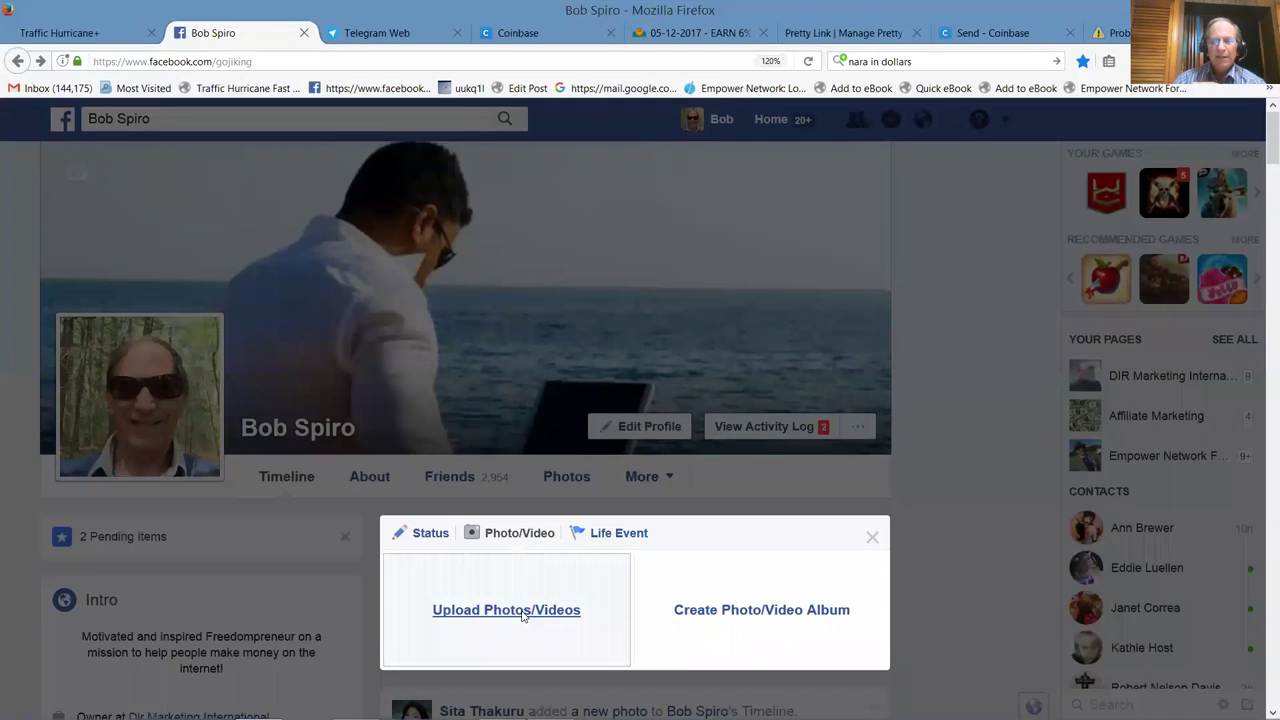
click(521, 616)
click(68, 374)
click(385, 128)
double_click(385, 128)
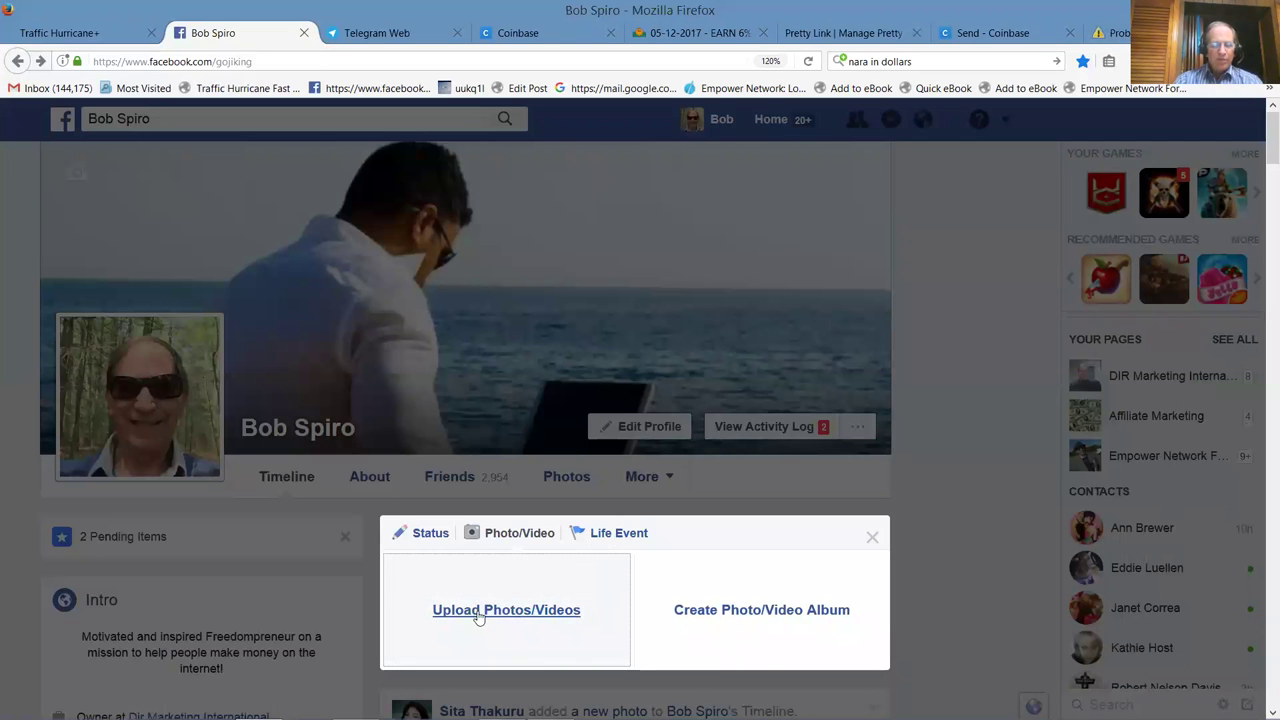
click(872, 537)
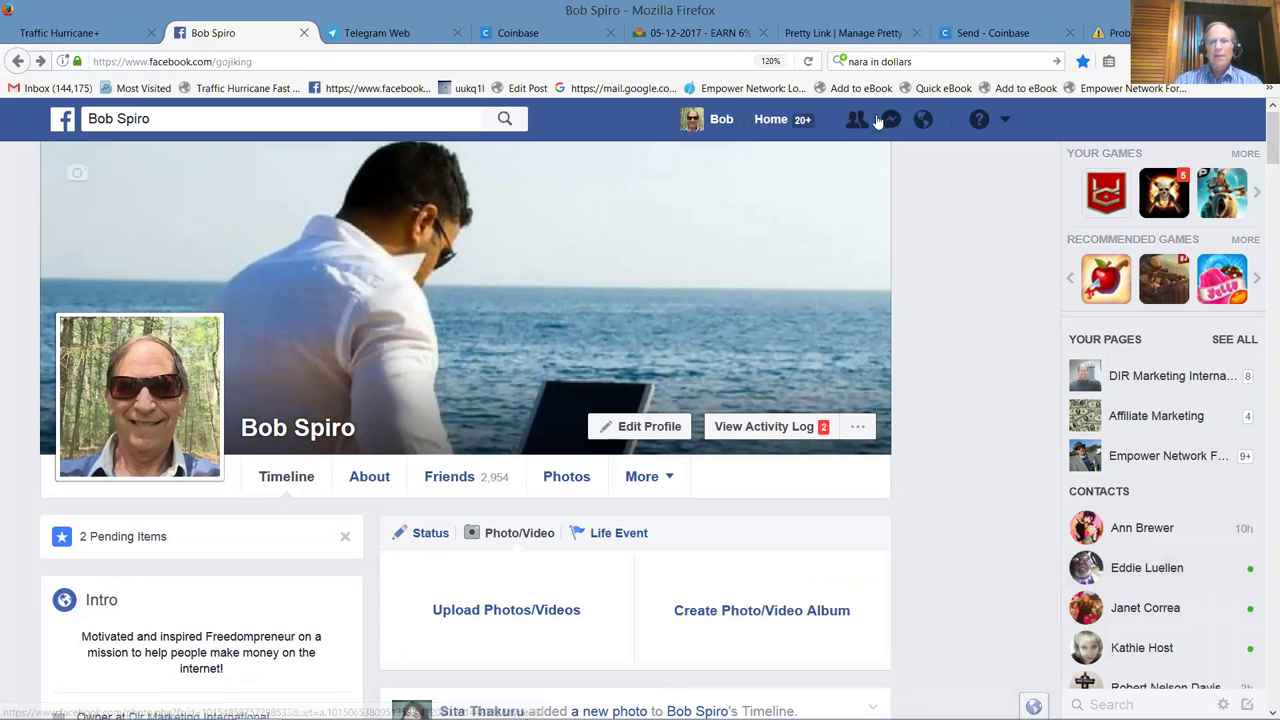
drag(1262, 137, 1262, 480)
scroll(1258, 660, down, 10)
scroll(1256, 680, down, 5)
scroll(1262, 686, down, 10)
scroll(1260, 688, down, 10)
scroll(1260, 688, down, 10)
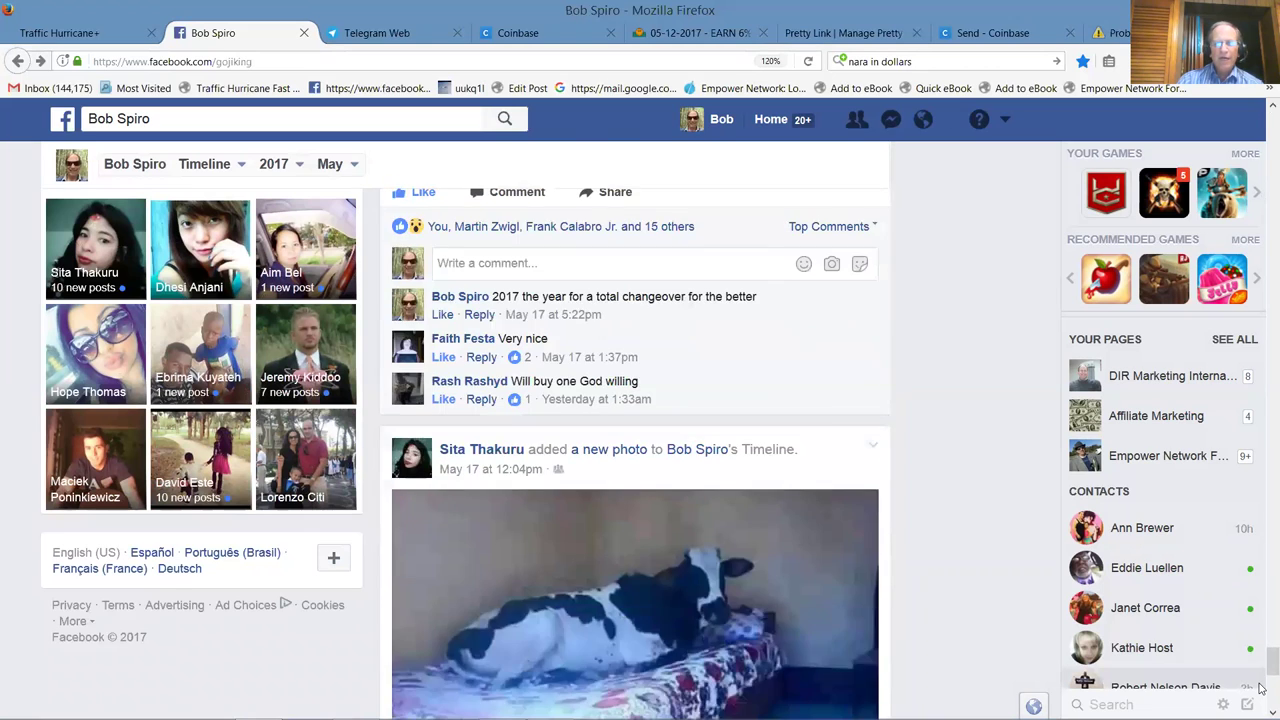
scroll(1261, 688, down, 15)
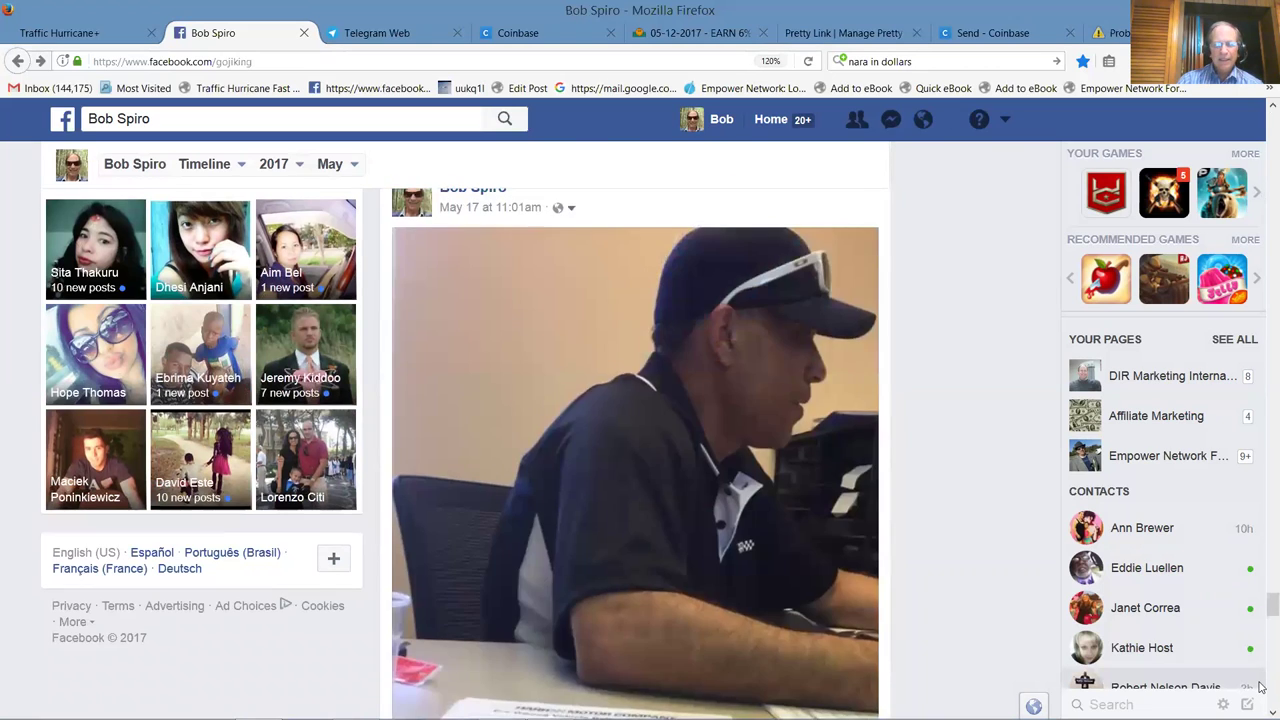
scroll(1261, 688, down, 15)
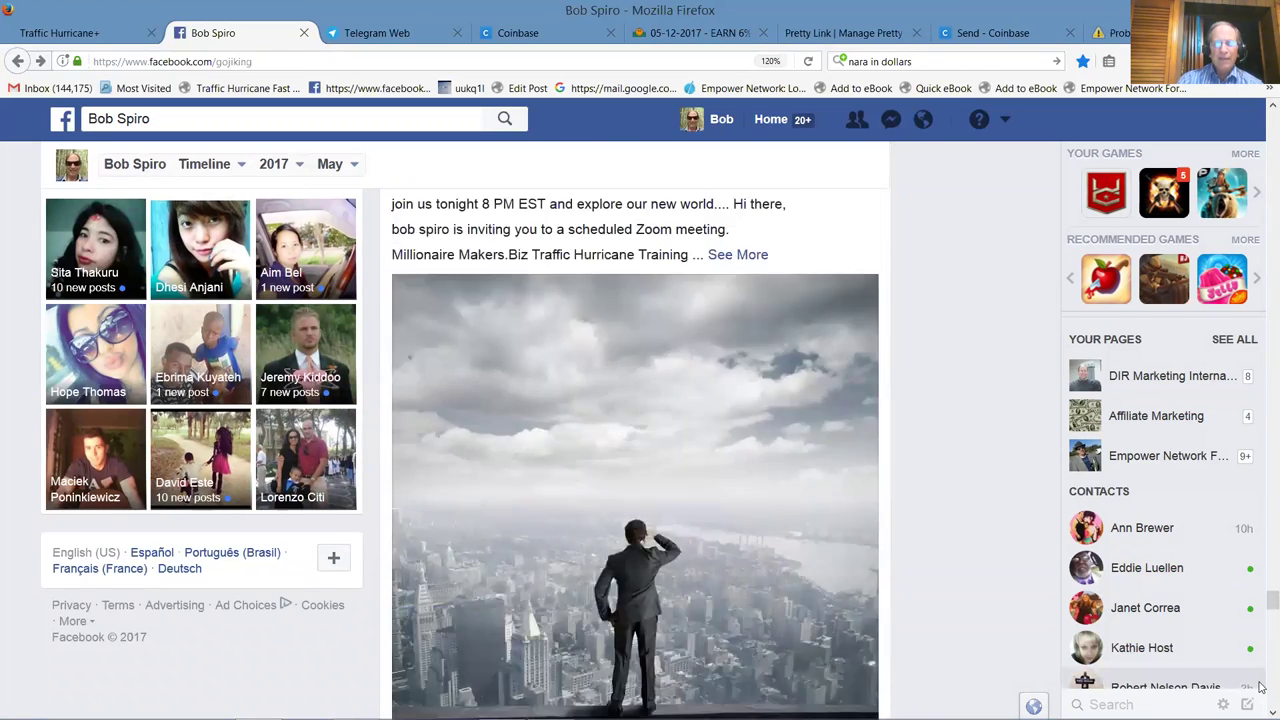
scroll(1260, 688, down, 10)
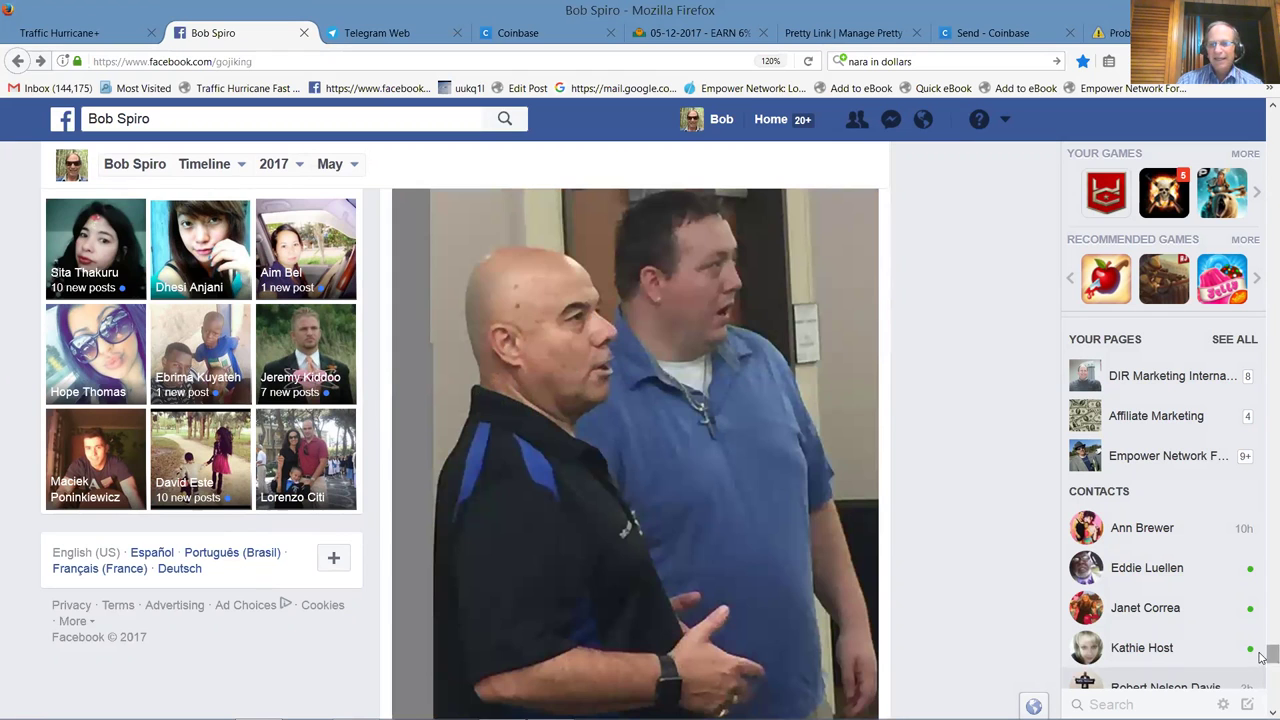
scroll(1261, 668, down, 4)
scroll(1261, 668, down, 5)
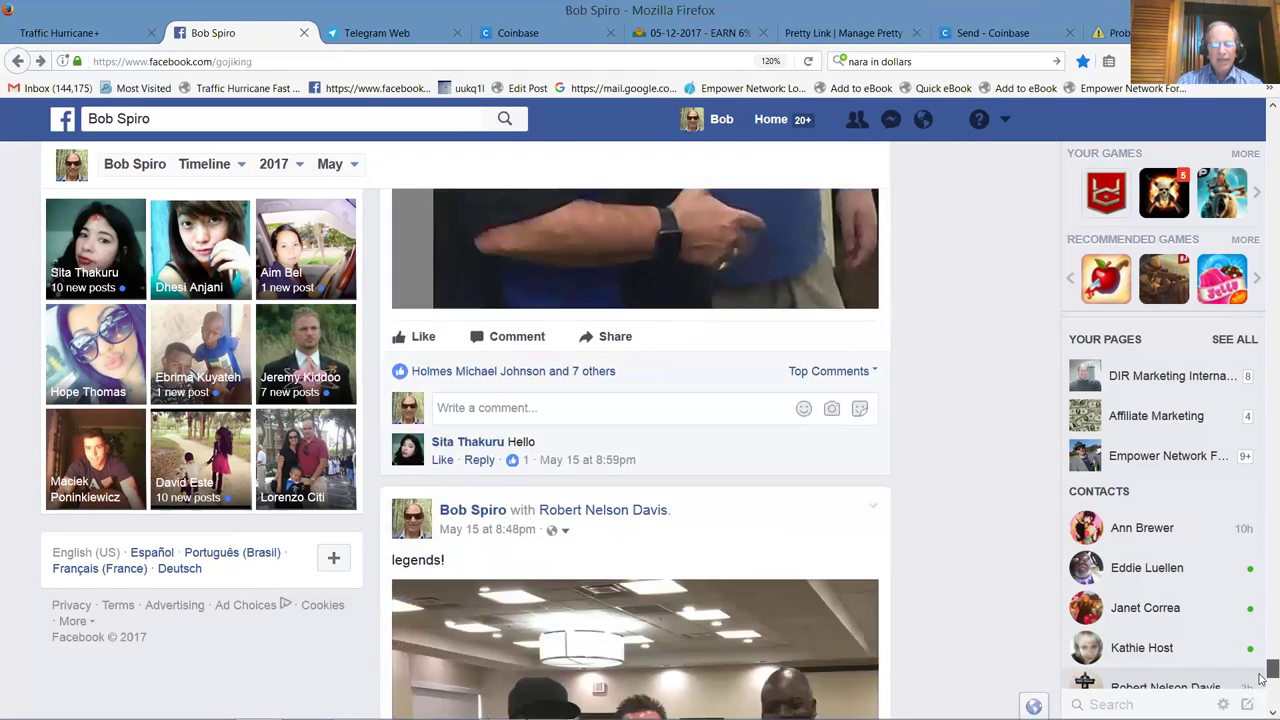
scroll(1262, 682, down, 10)
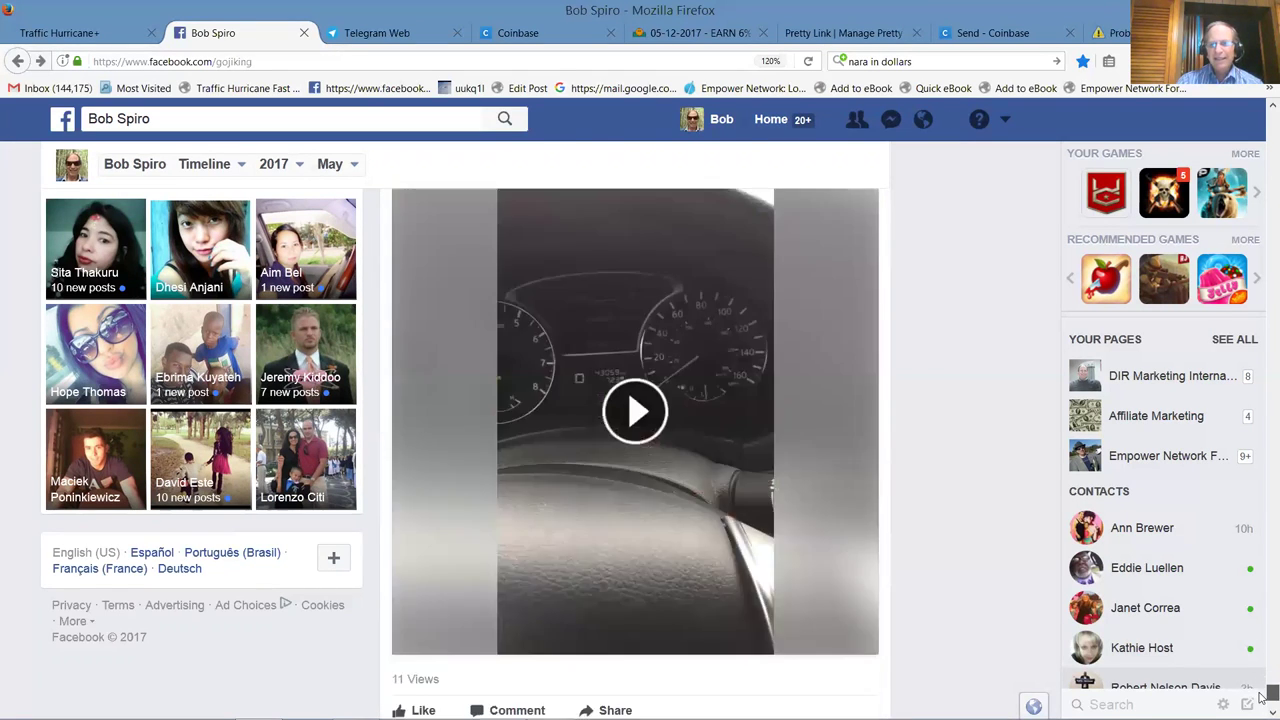
scroll(1262, 682, down, 5)
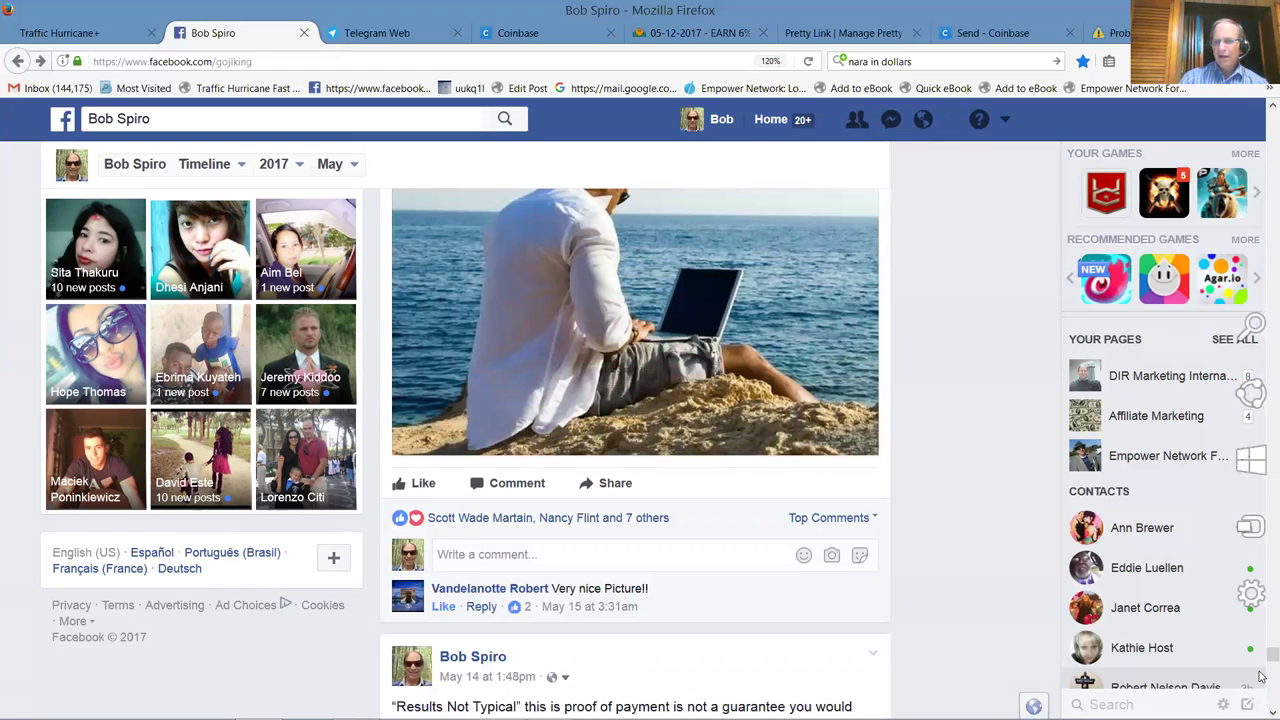
scroll(1261, 668, down, 2)
scroll(1262, 668, down, 7)
scroll(1262, 682, down, 15)
scroll(1262, 668, up, 20)
- Open the full Messenger page and find the older chat with the shared Superior Traffic link
click(891, 122)
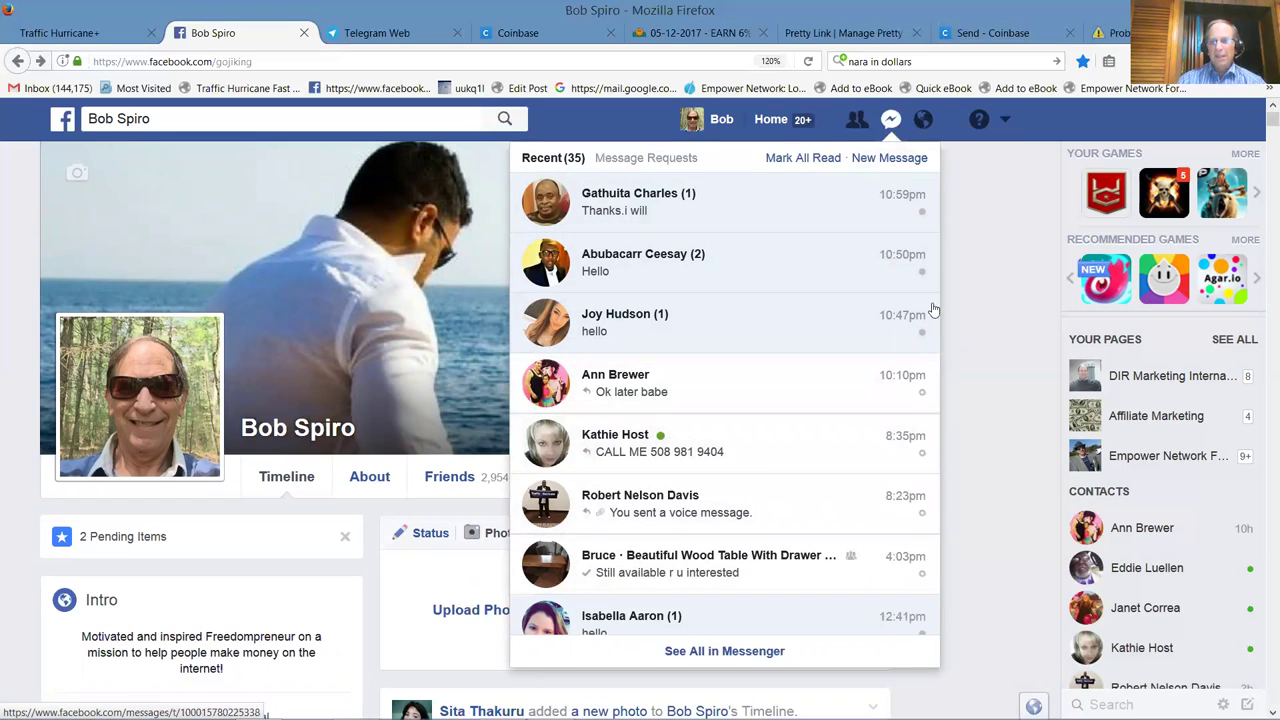
click(746, 652)
scroll(323, 400, down, 3)
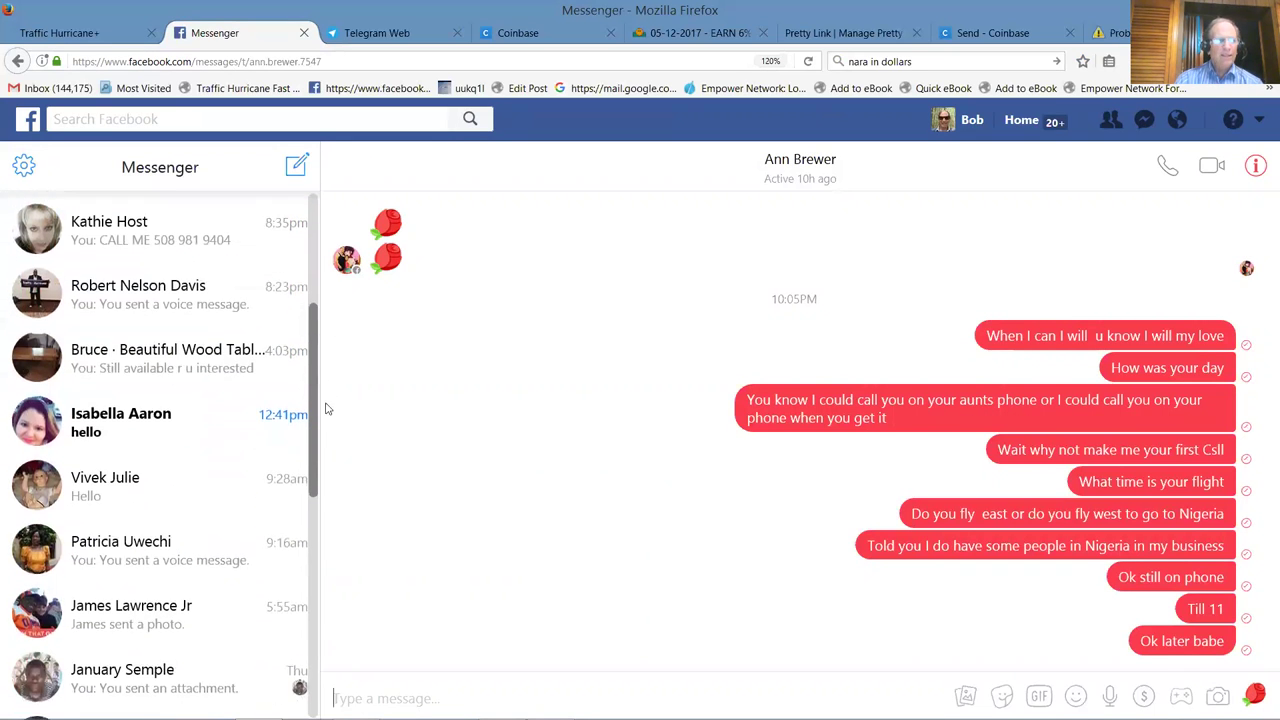
scroll(323, 429, down, 1)
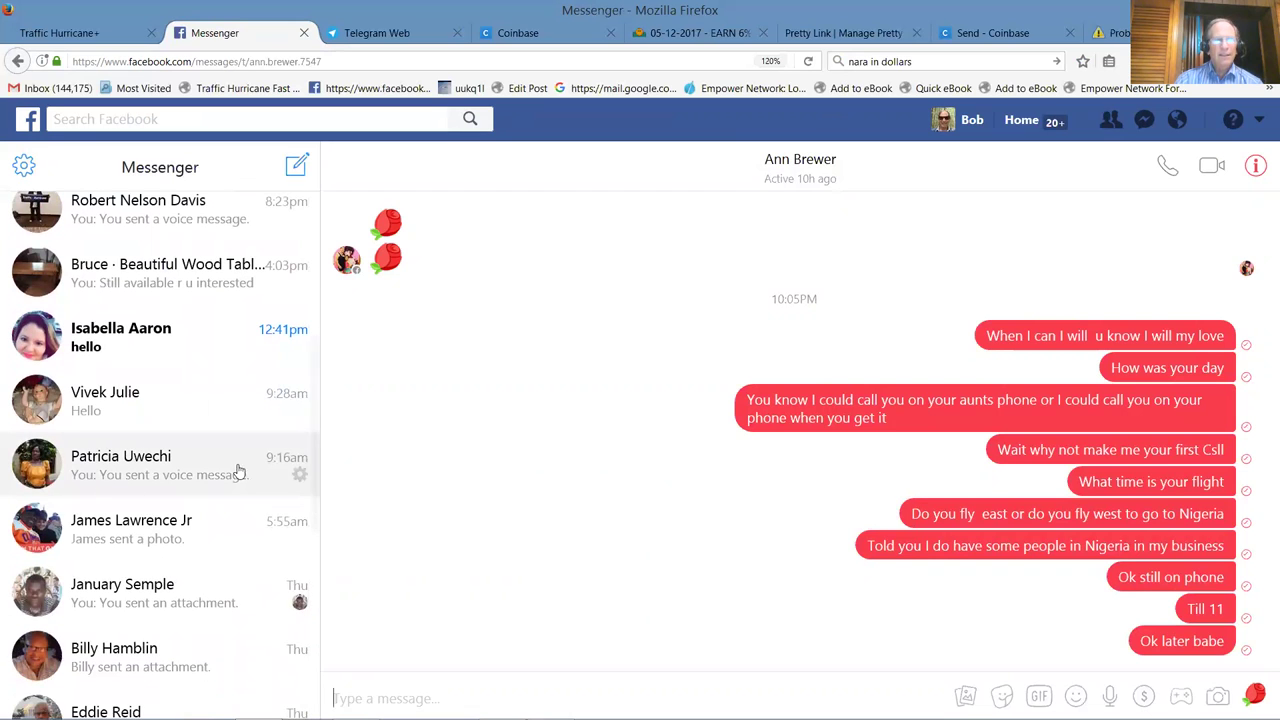
drag(310, 413, 310, 480)
click(115, 608)
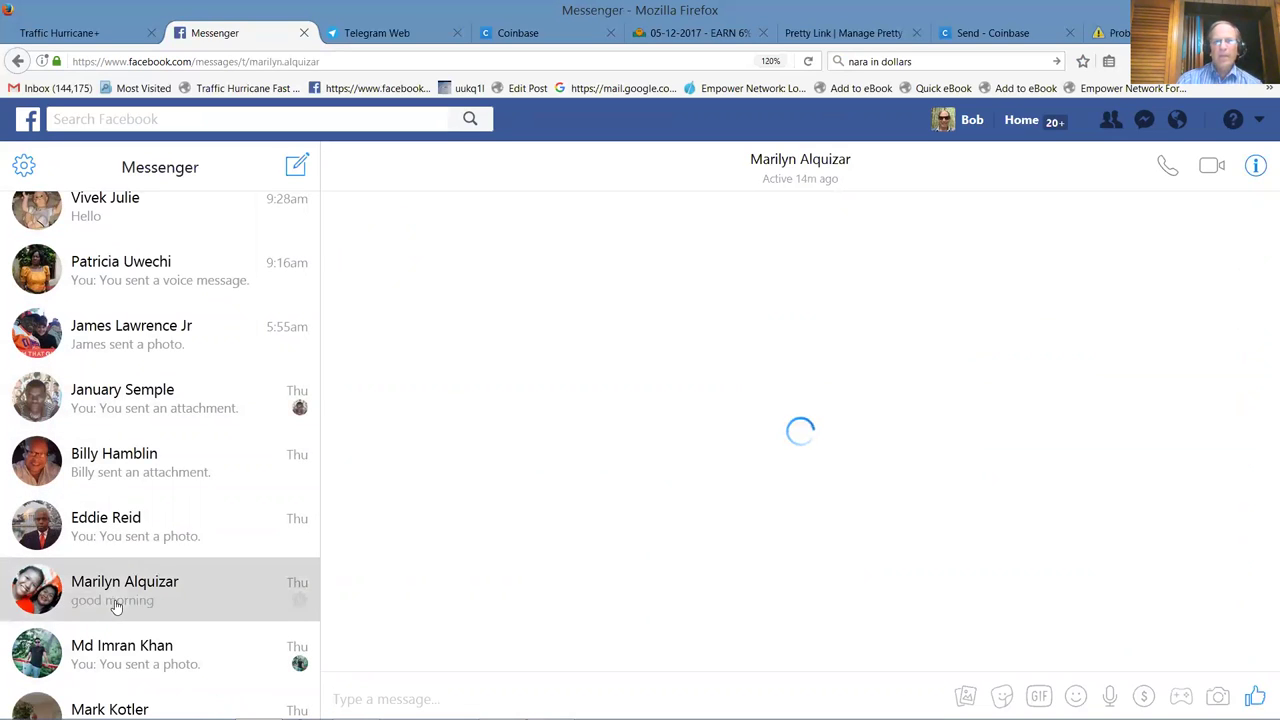
scroll(1256, 335, up, 3)
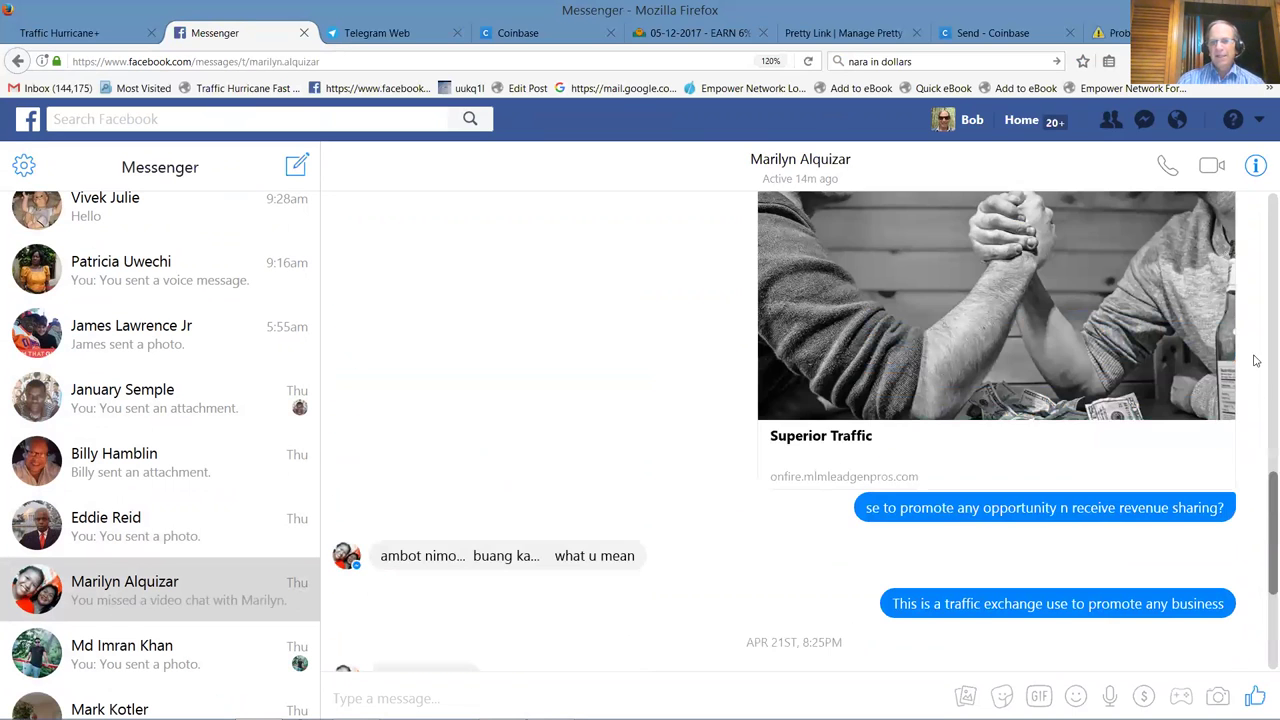